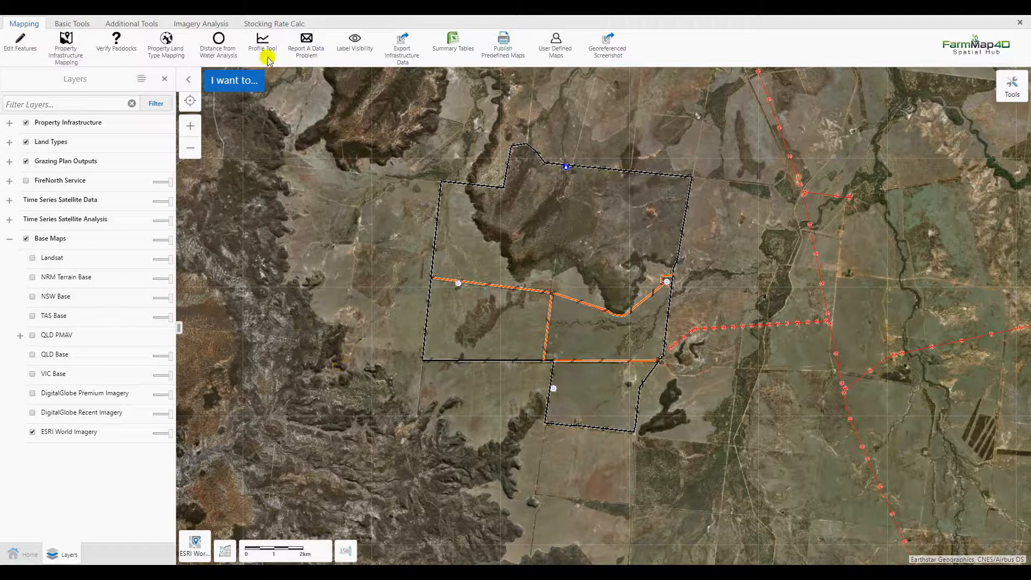
Start the distance from water analysis, choose to change waterpoints, and open the dam on the western internal fence from the Water points layer.
click(223, 48)
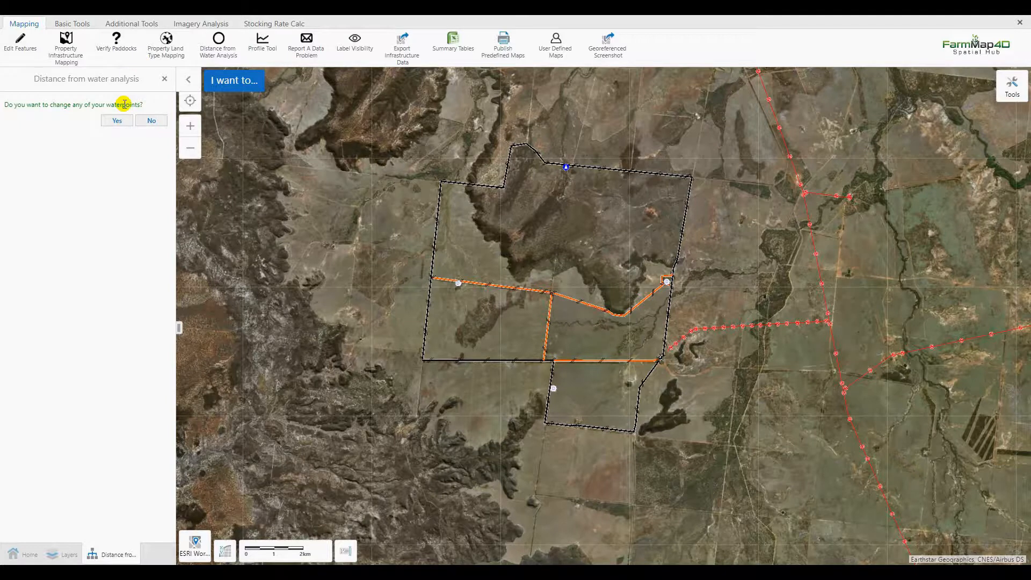
click(117, 120)
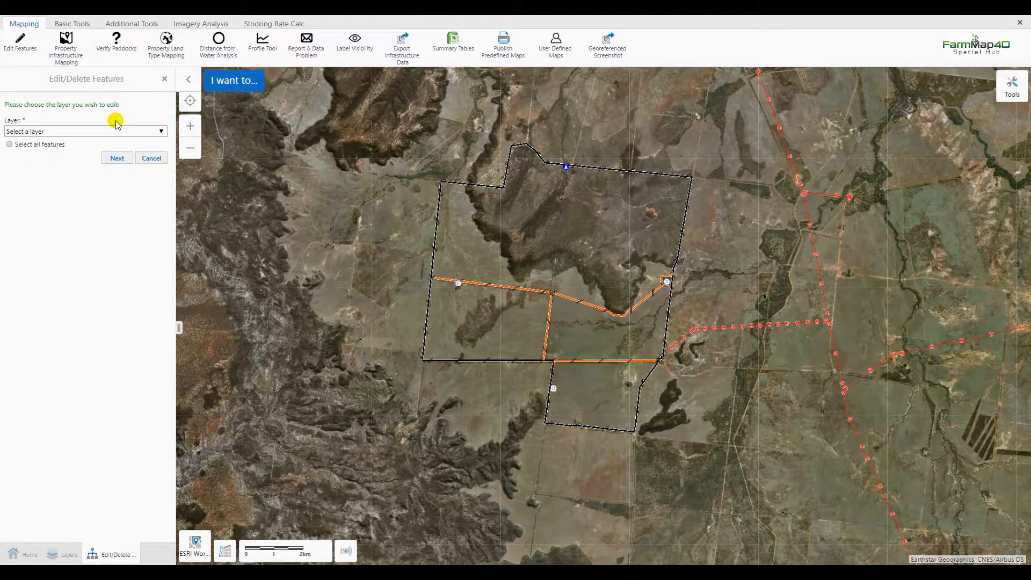
click(113, 131)
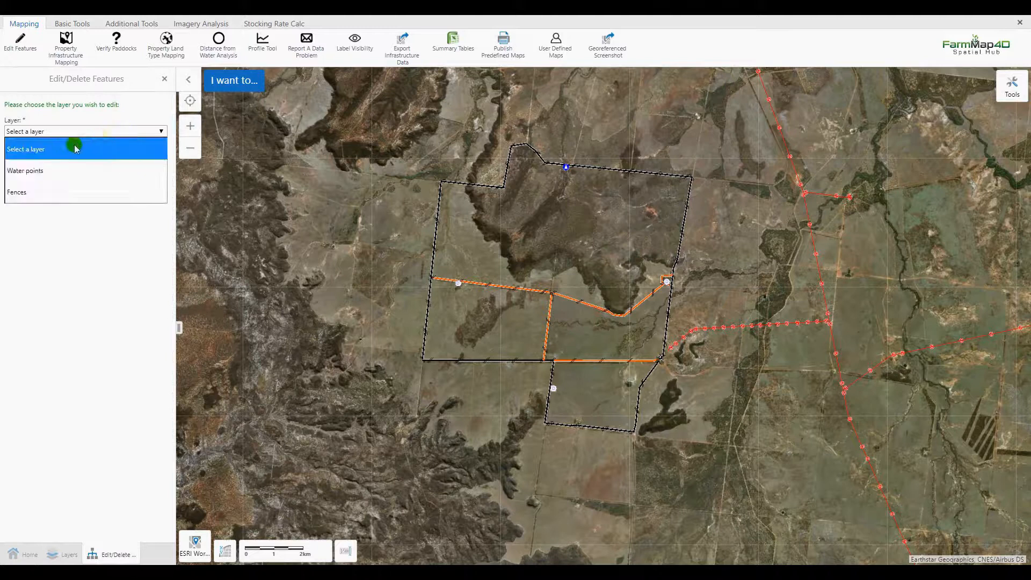
click(40, 171)
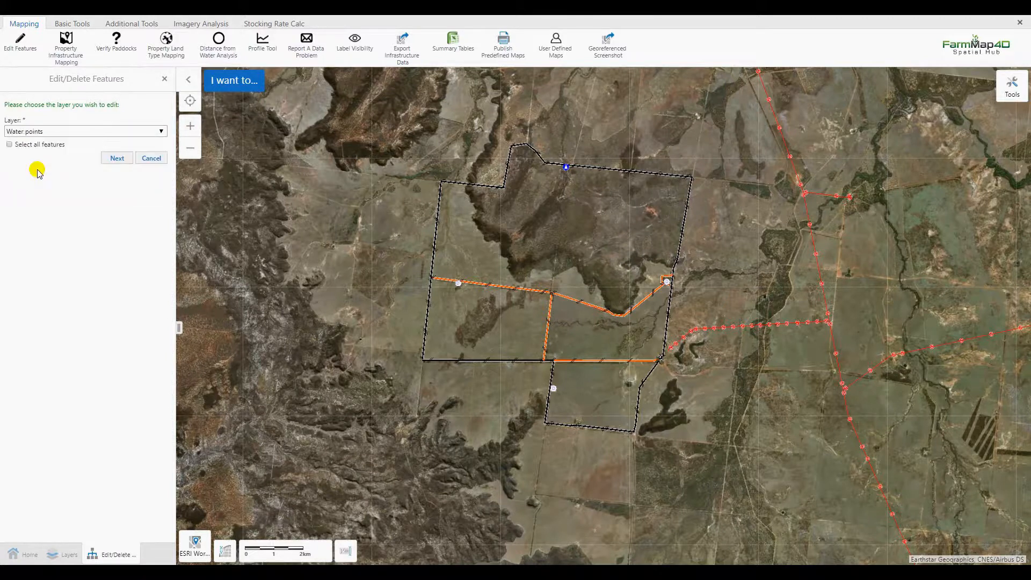
click(119, 161)
click(48, 144)
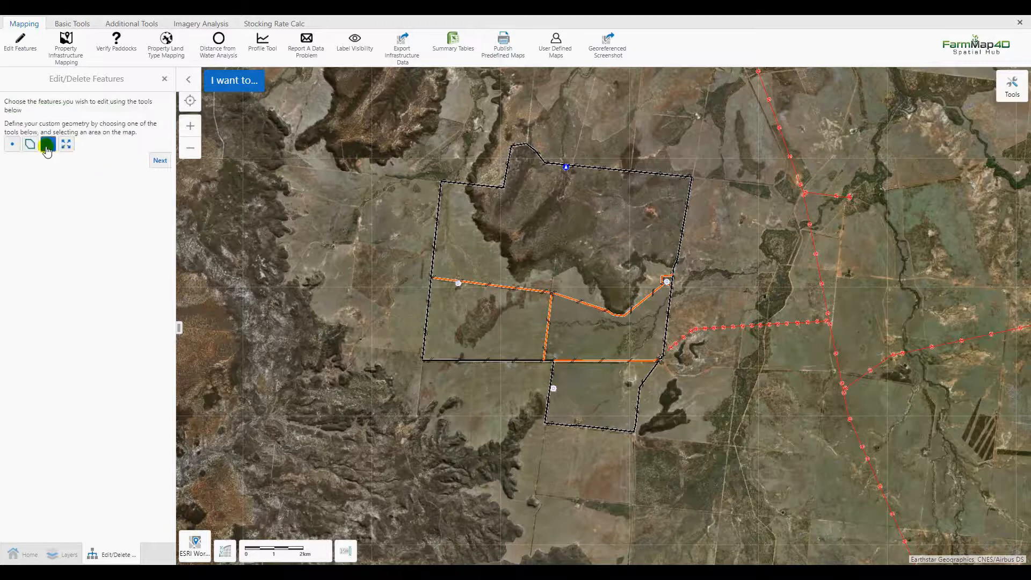
drag(445, 275, 465, 290)
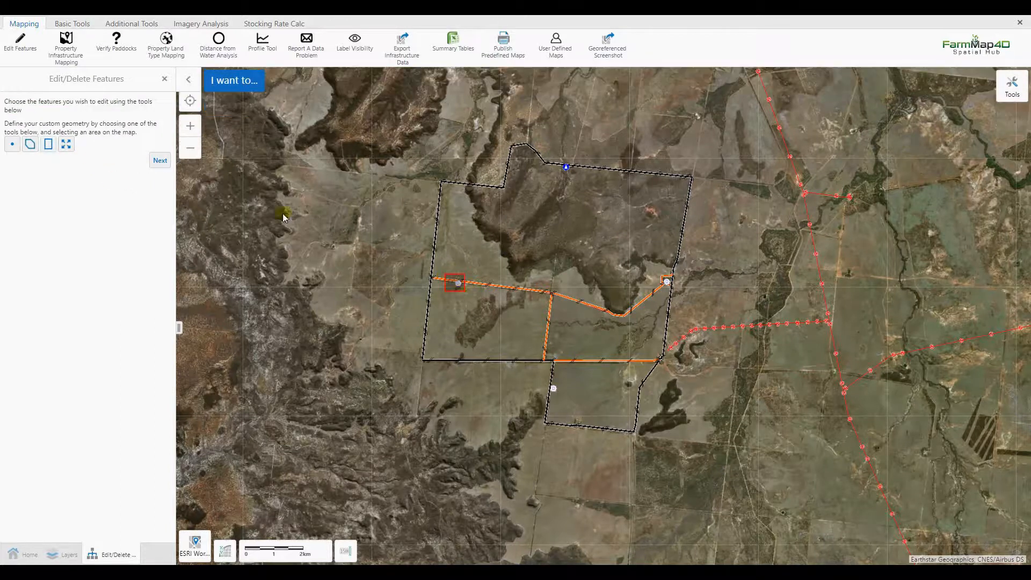
click(163, 163)
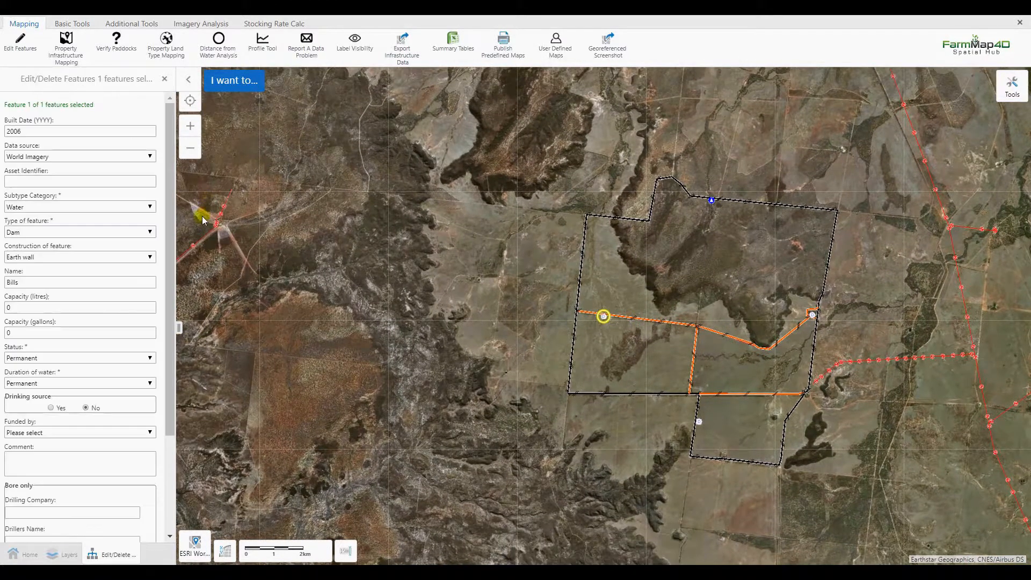
Mark the dam as a drinking source, save the change and exit feature editing.
click(51, 408)
scroll(67, 433, down, 3)
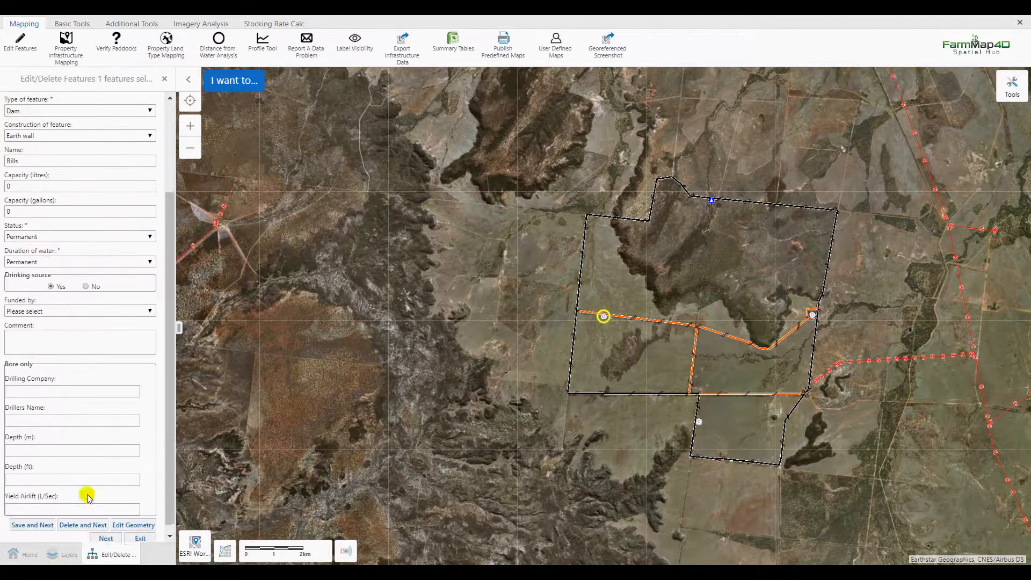
click(49, 517)
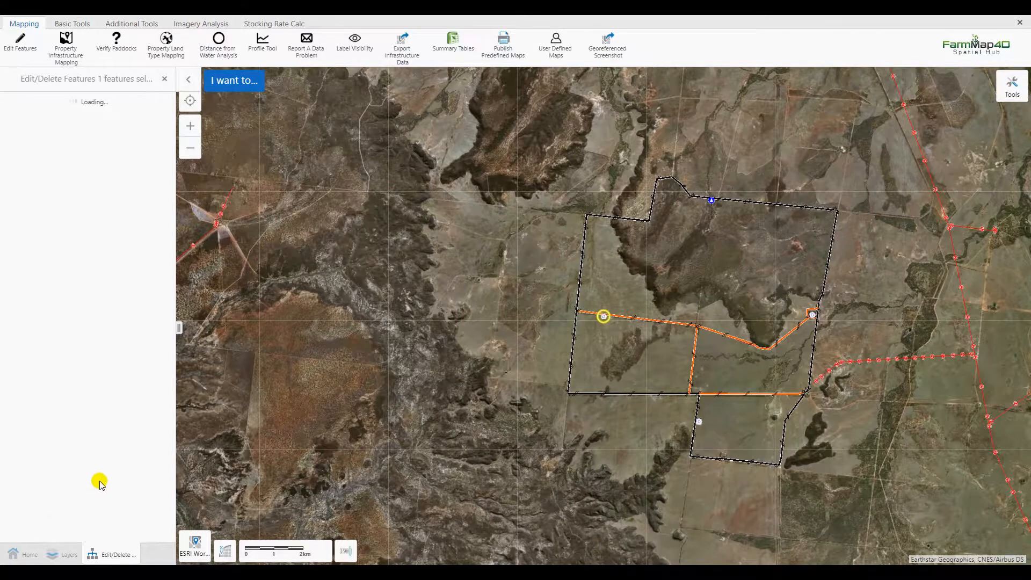
scroll(107, 491, down, 5)
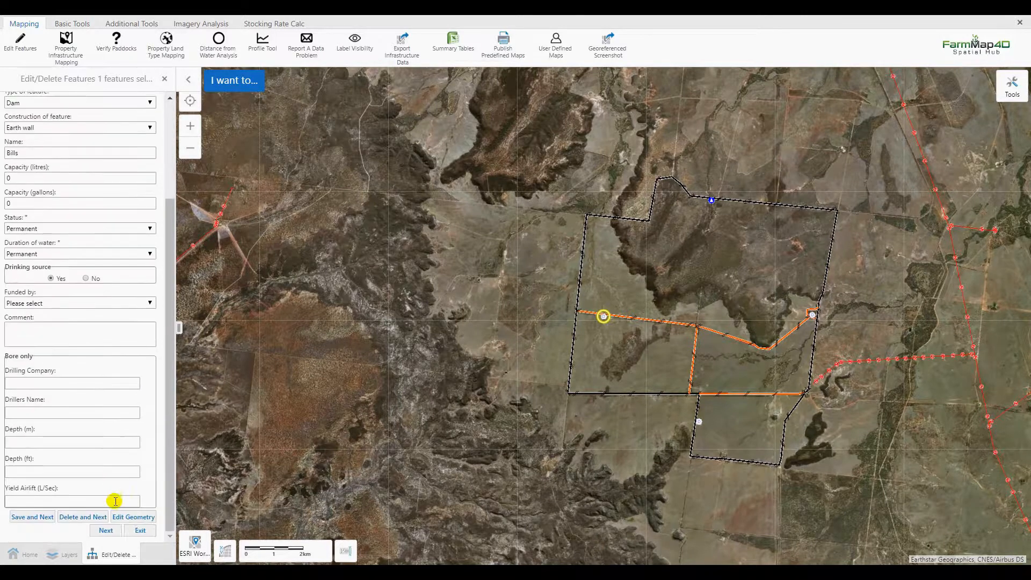
click(138, 530)
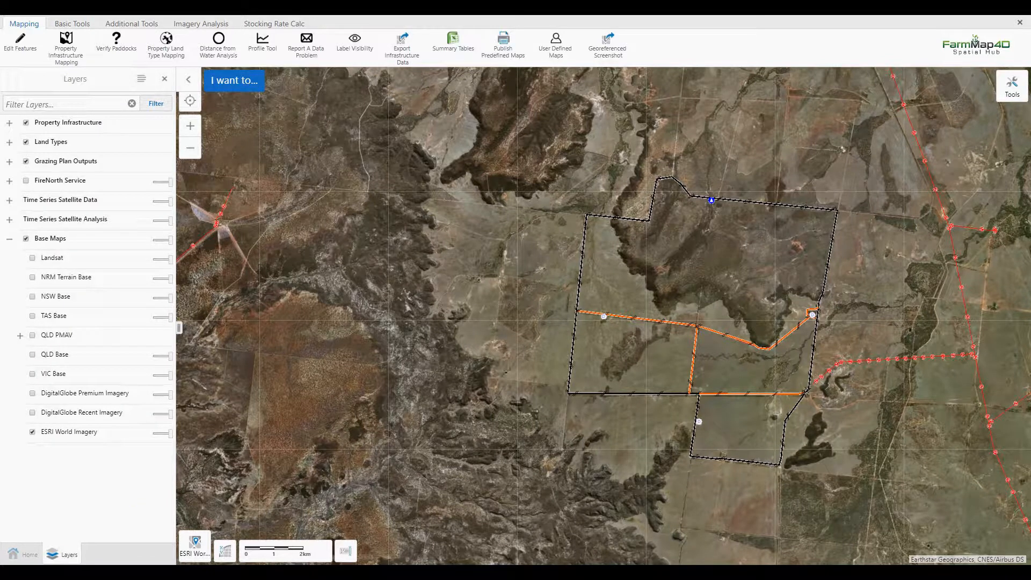
In the Fences layer, select the internal fence beside the western dam, allow access to water, save it and exit editing.
click(225, 49)
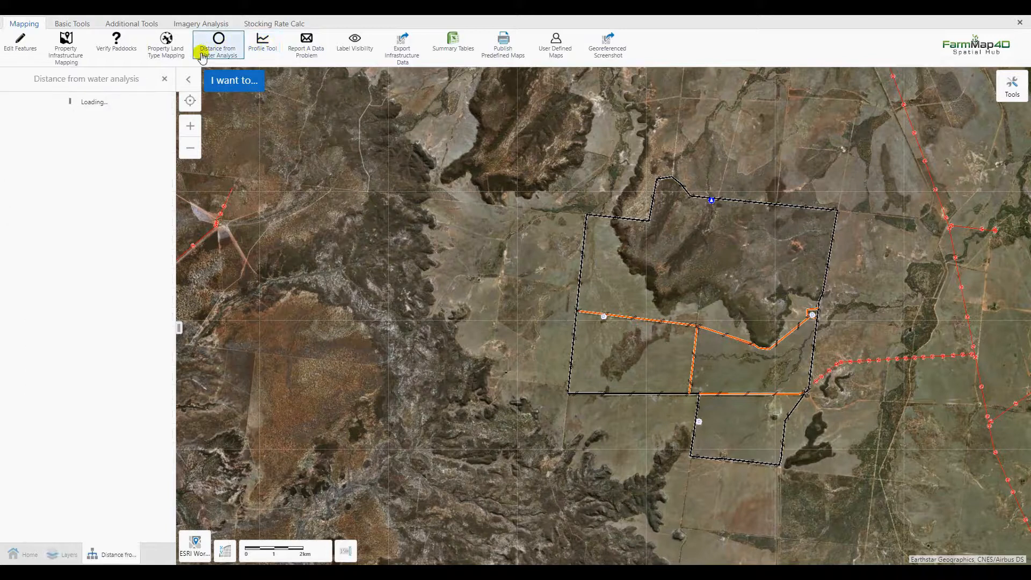
click(112, 123)
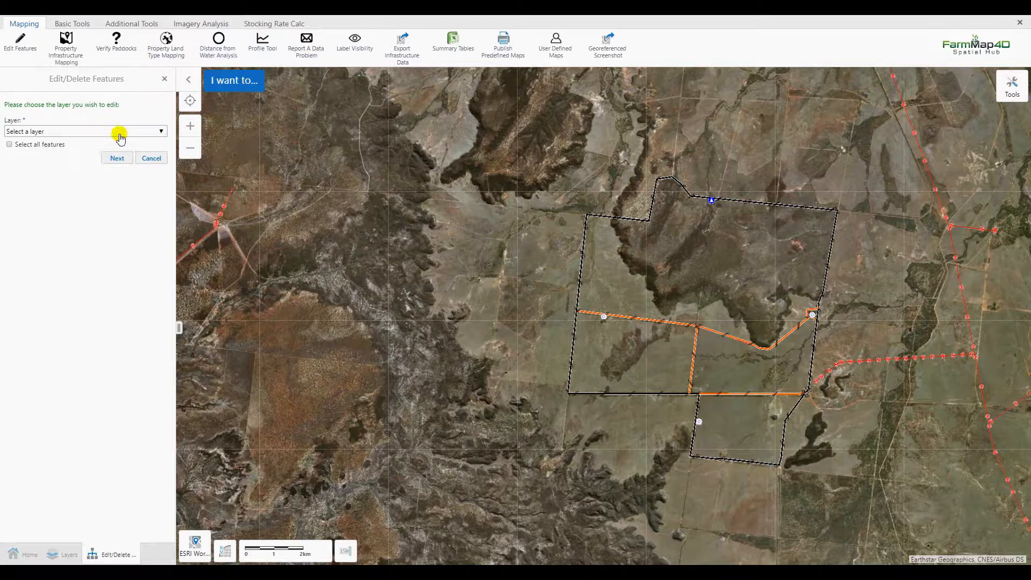
click(119, 136)
click(42, 194)
click(119, 161)
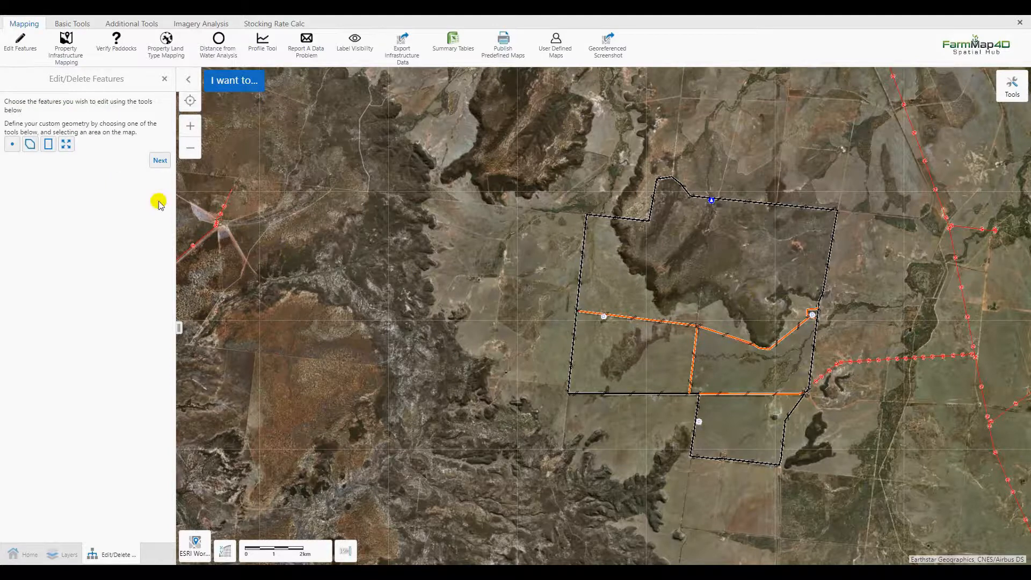
click(48, 144)
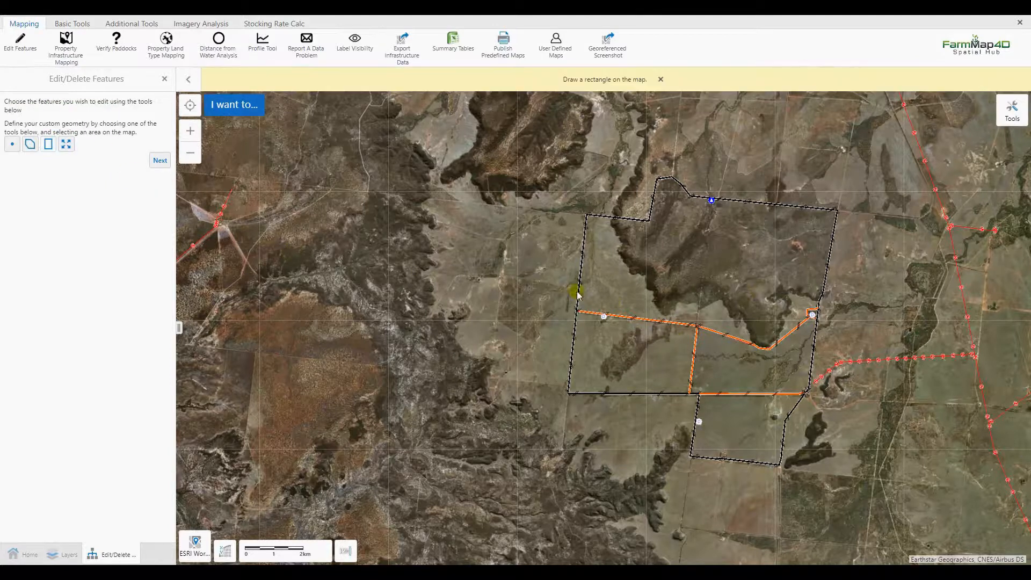
drag(626, 305, 644, 331)
click(161, 162)
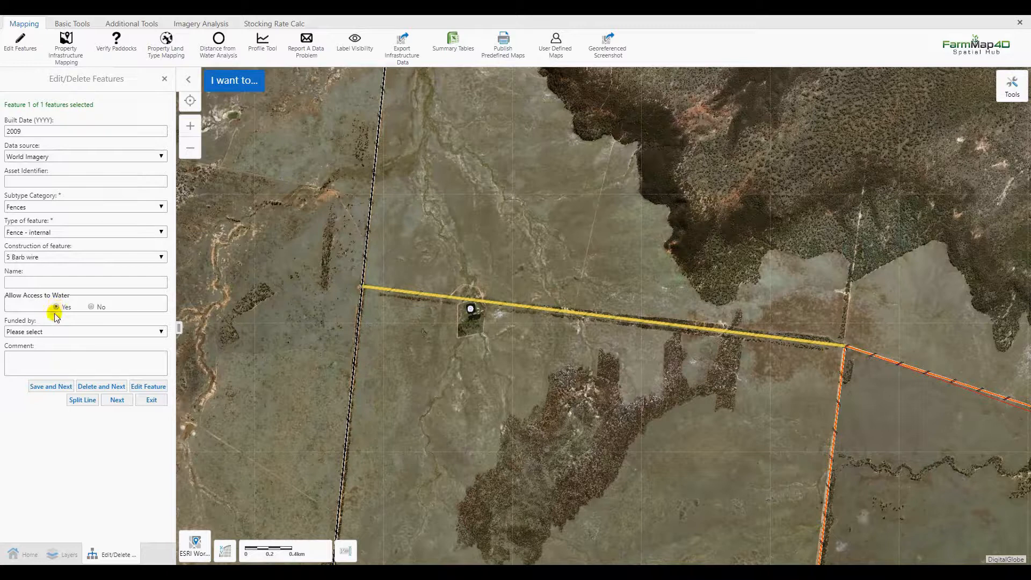
click(50, 387)
click(154, 400)
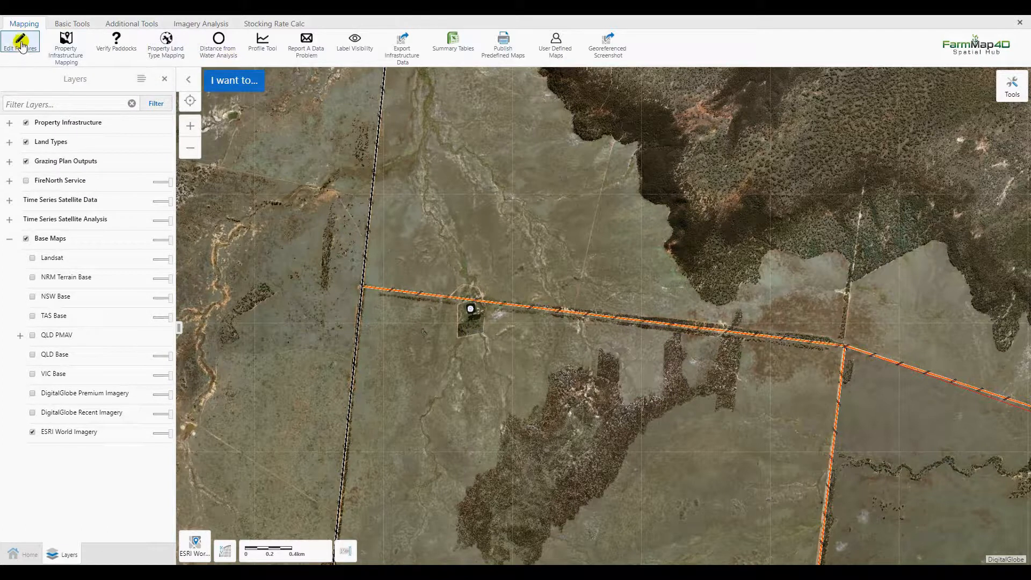
Run the distance from water analysis for all water points with 1000, 2000 and 3000 m buffers and the description "Demo Normal Circle 1000m".
scroll(367, 192, down, 2)
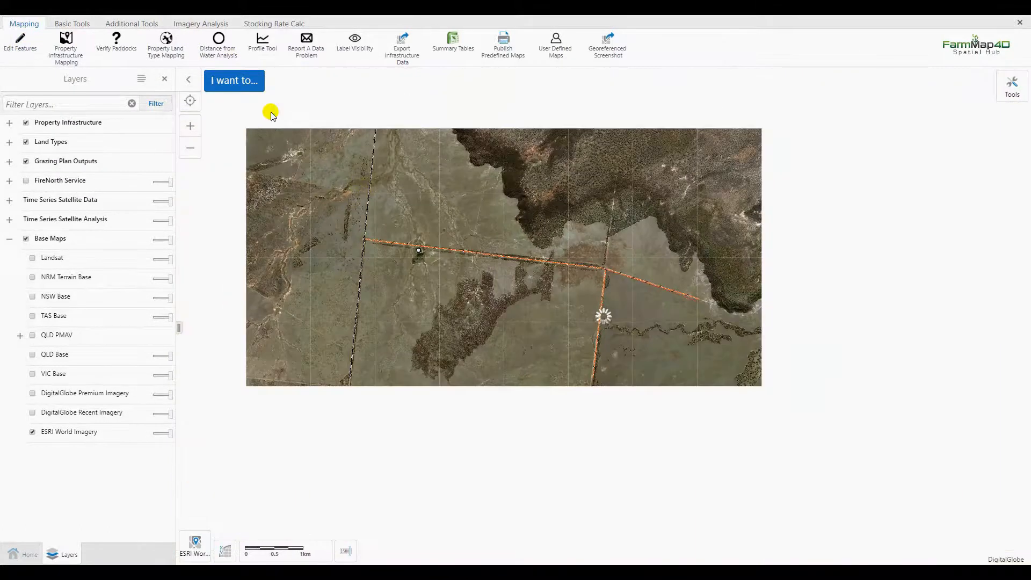
click(217, 54)
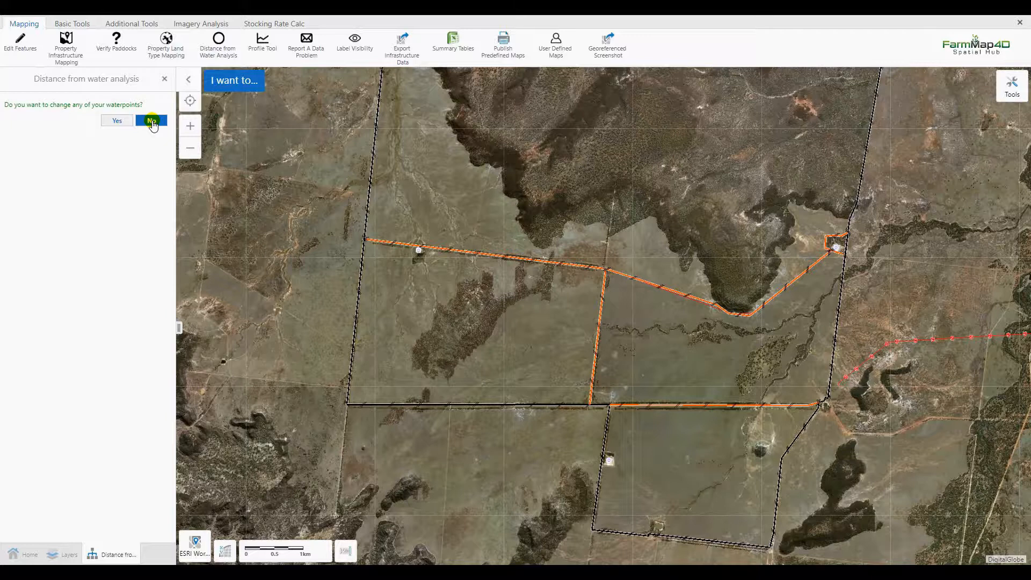
click(152, 121)
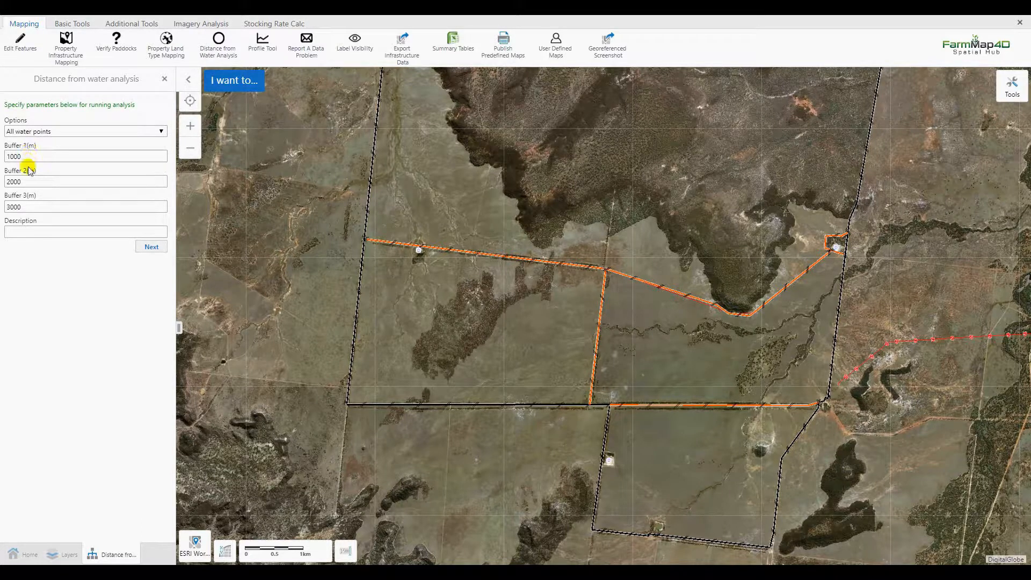
click(25, 228)
text(Demo Norma)
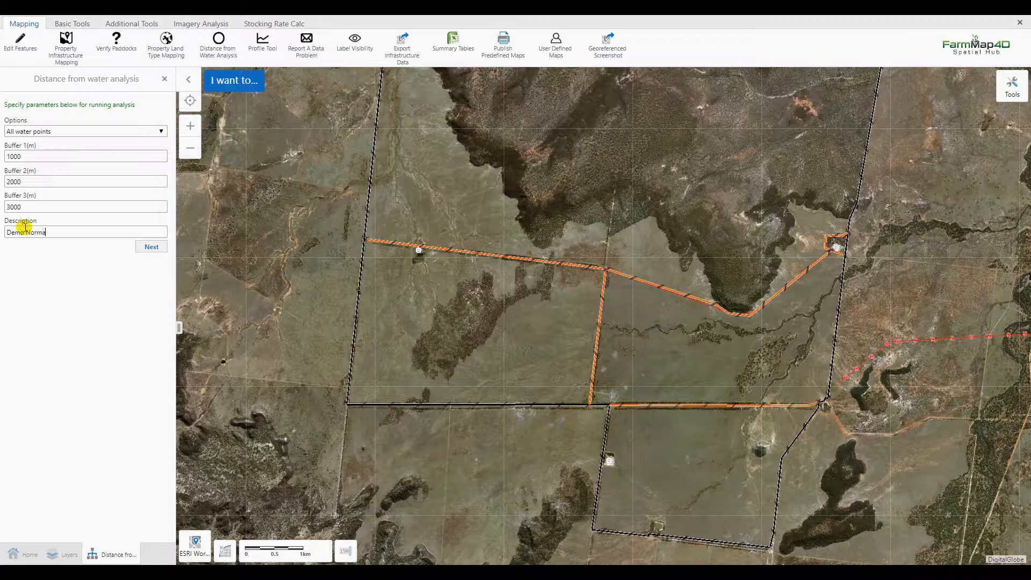
text(l Circle 1000m)
click(155, 248)
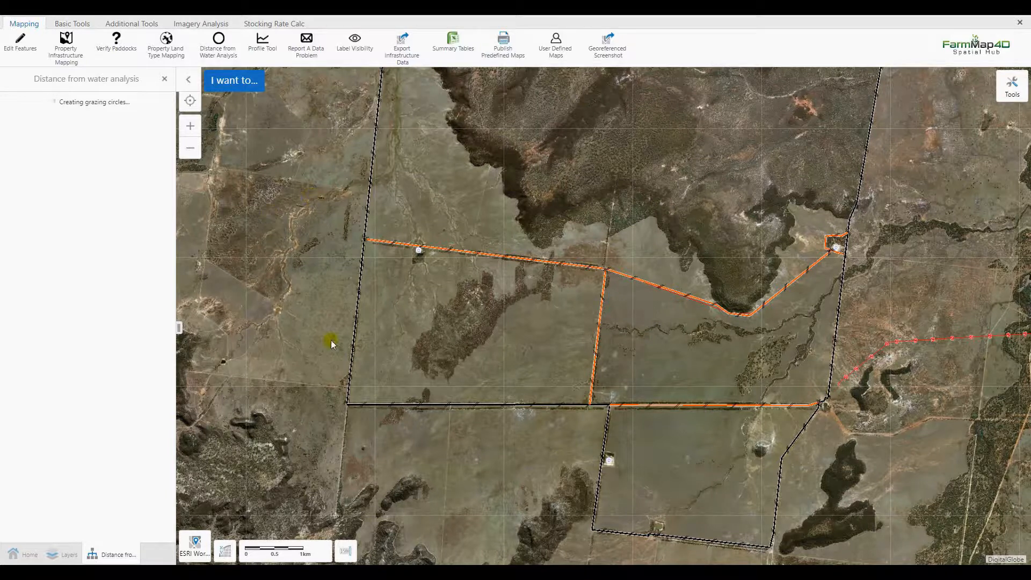
Check which layers the Grazing Plan Outputs group contains and return to the running analysis.
click(67, 554)
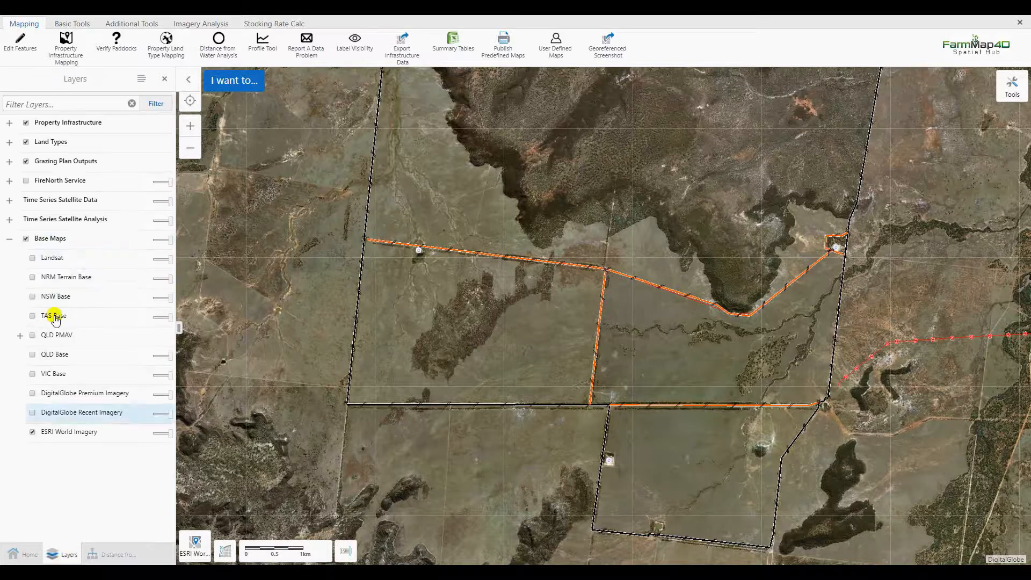
click(10, 161)
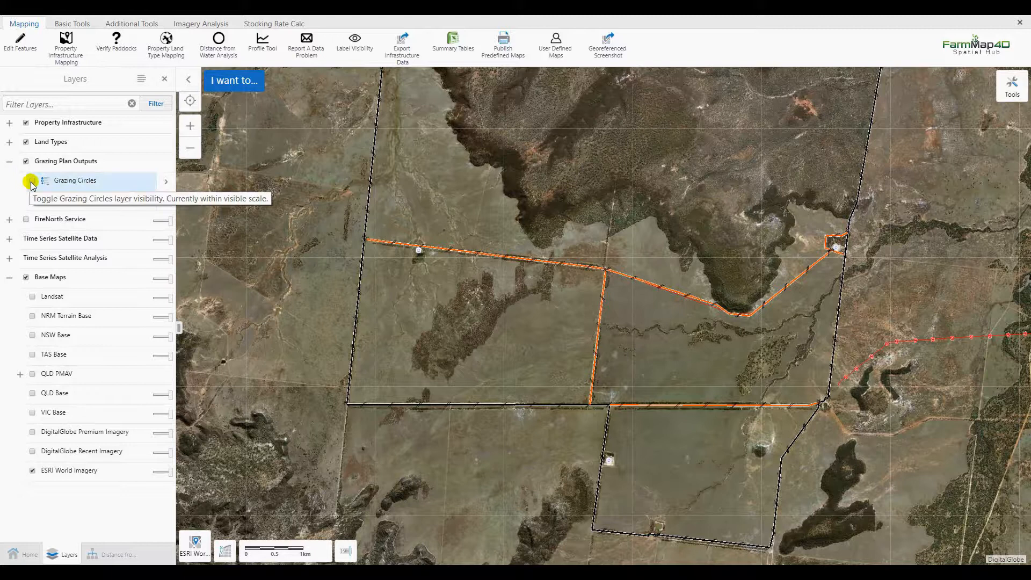
click(10, 163)
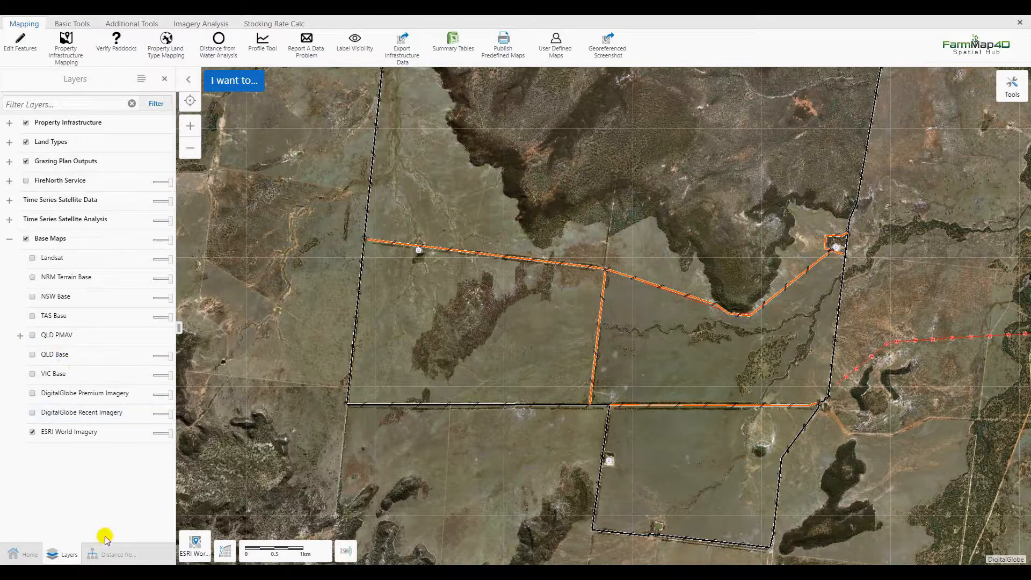
click(104, 557)
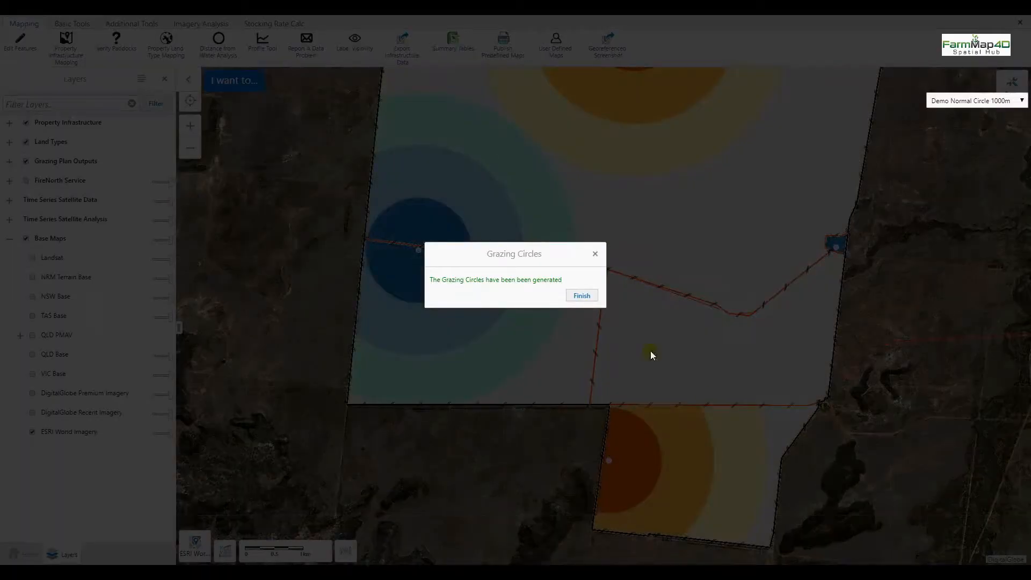
Finish the grazing circles generation and view the circles across the whole property.
click(584, 299)
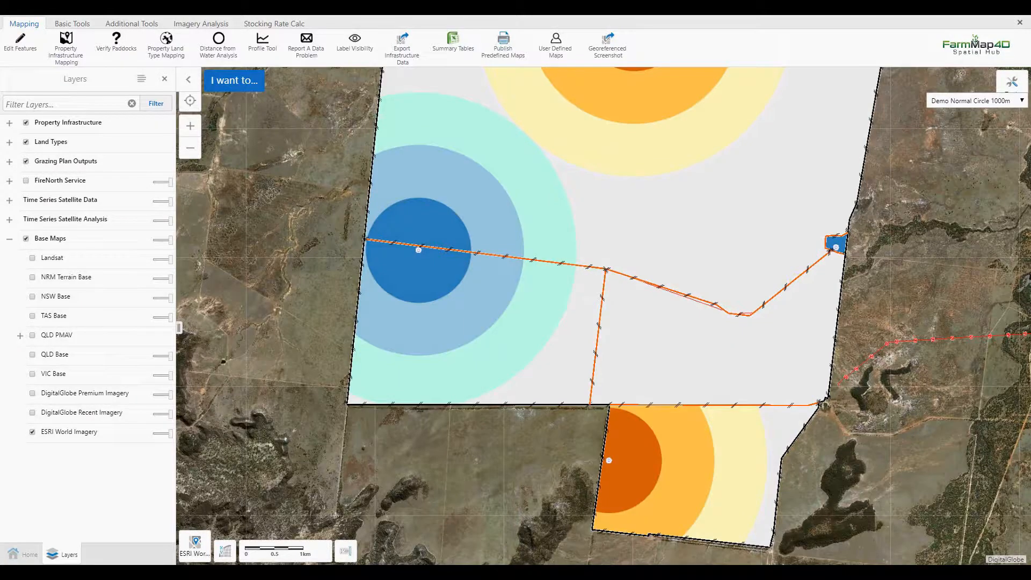
scroll(791, 175, down, 1)
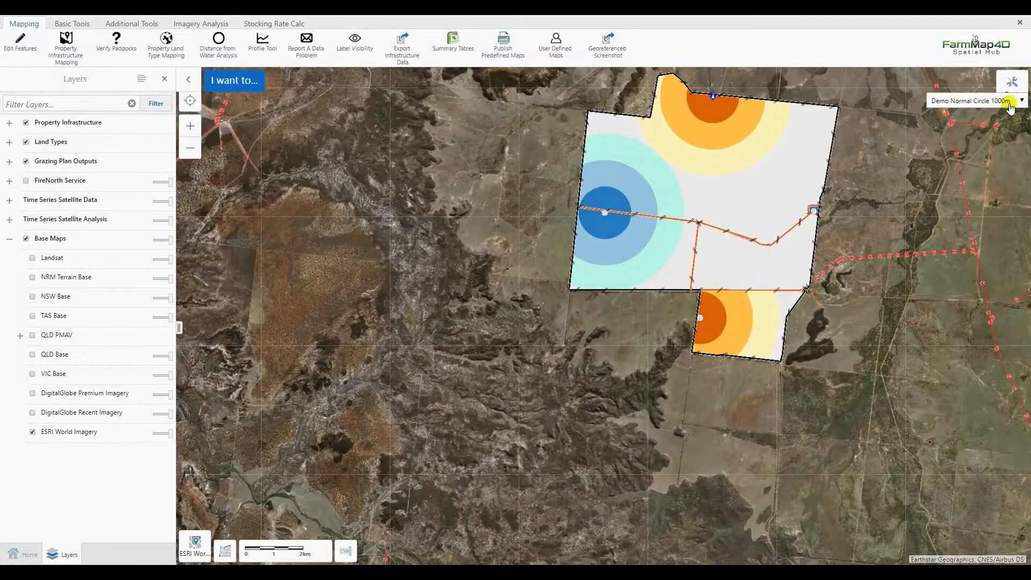
drag(818, 162, 679, 241)
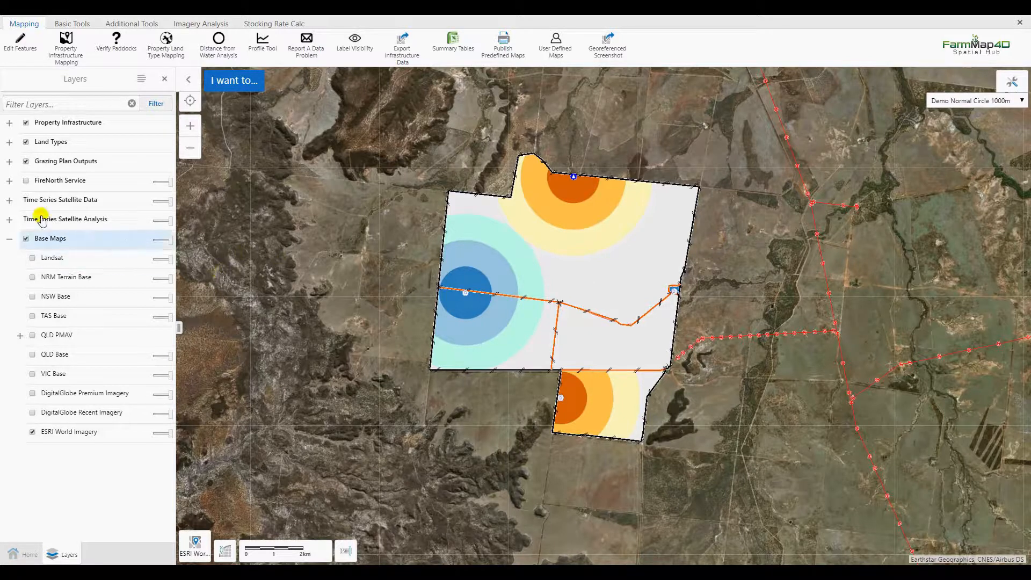
Review the Grazing Circles legend in the Grazing Plan Outputs group, including the Ephemeral, Permanent and Proposed classes.
click(10, 162)
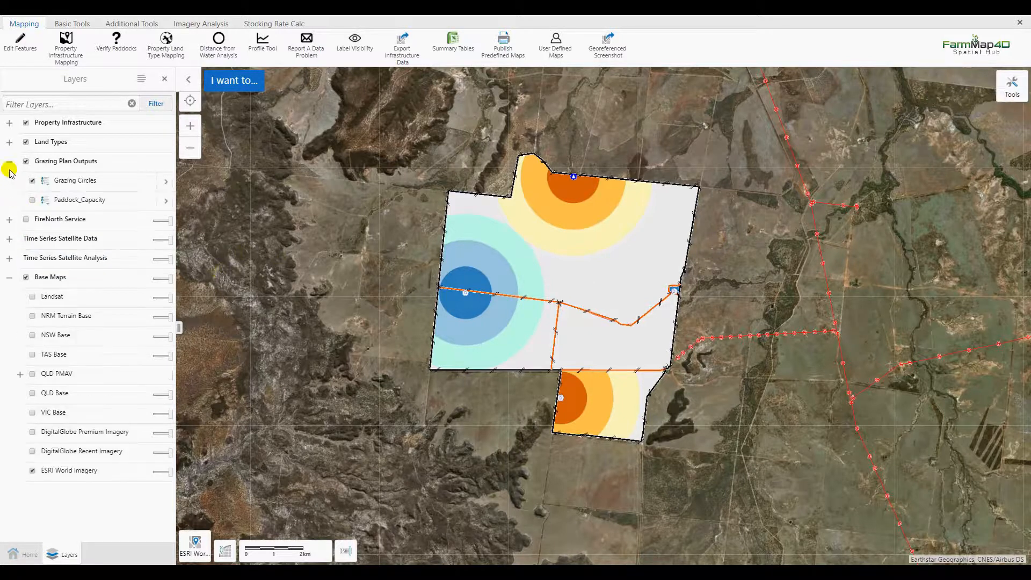
click(43, 180)
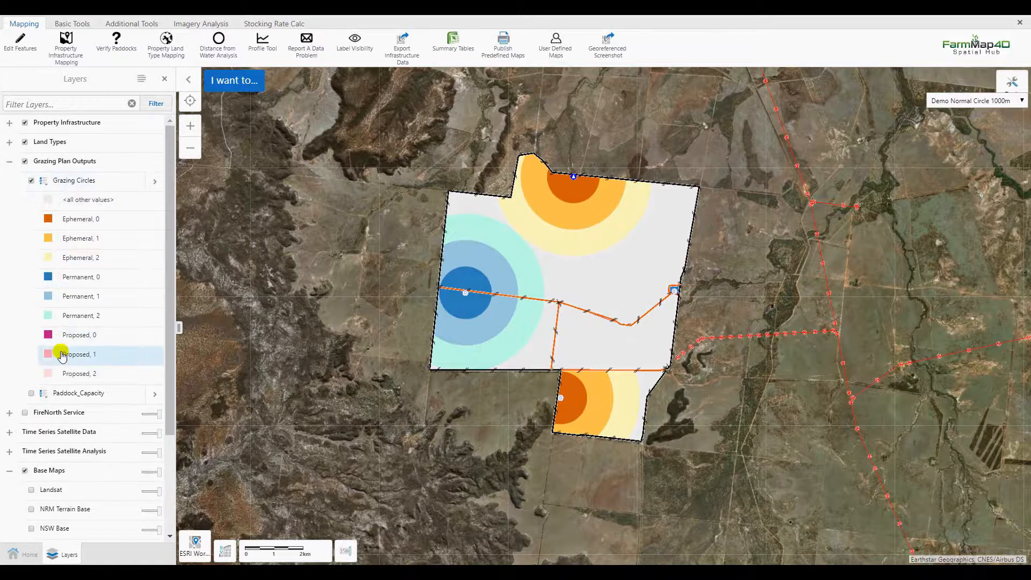
click(43, 181)
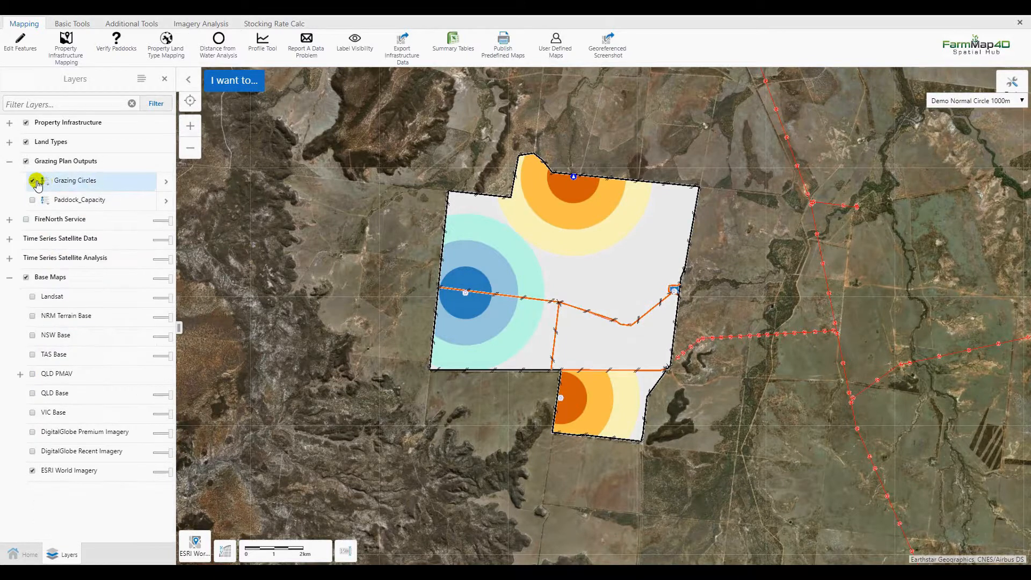
Start a new distance from water analysis and select the fences around the small enclosed water point on the eastern boundary for editing.
scroll(686, 290, up, 2)
scroll(686, 290, up, 3)
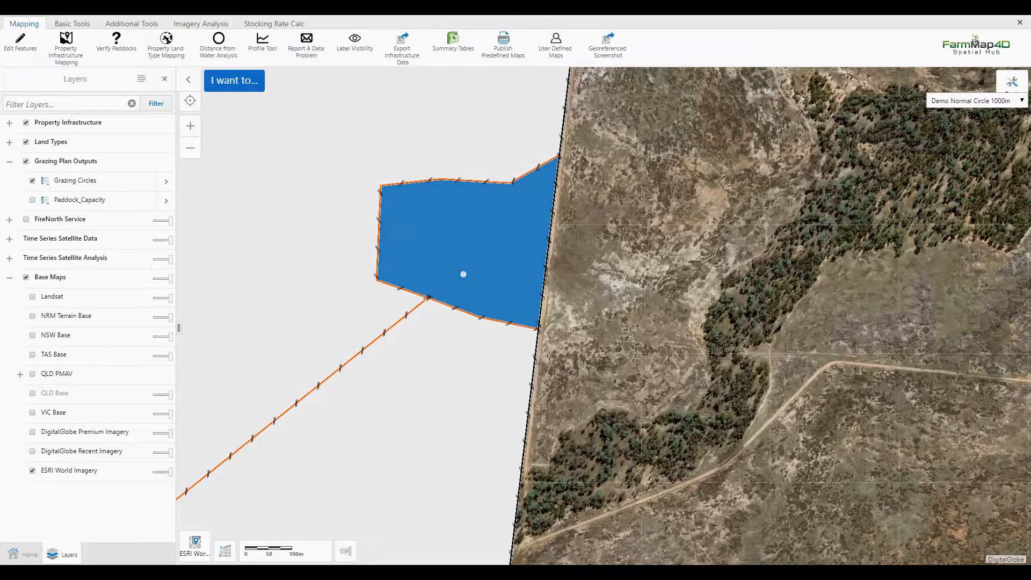
click(219, 52)
click(135, 131)
click(30, 163)
click(116, 157)
click(48, 144)
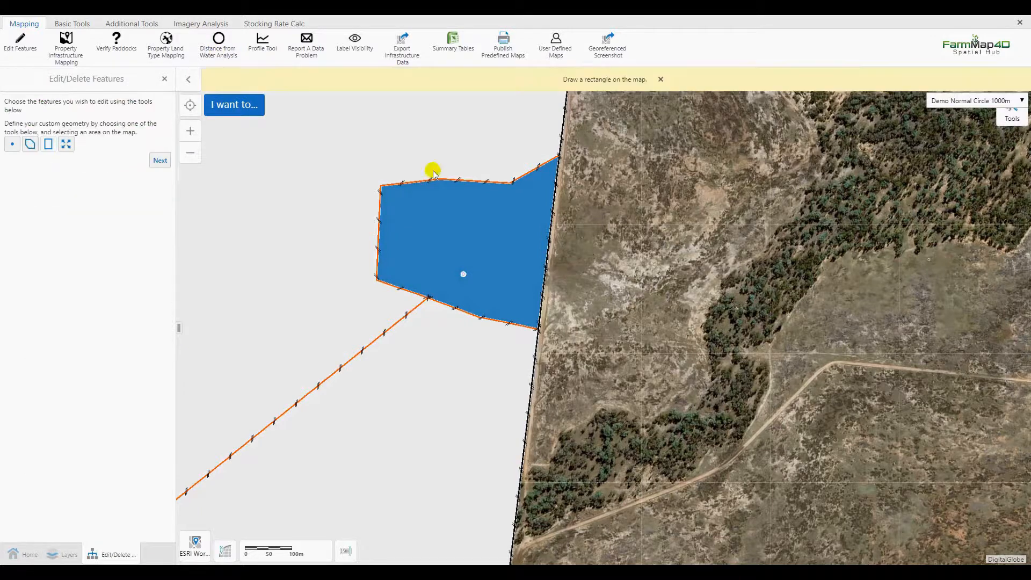
drag(507, 158, 502, 361)
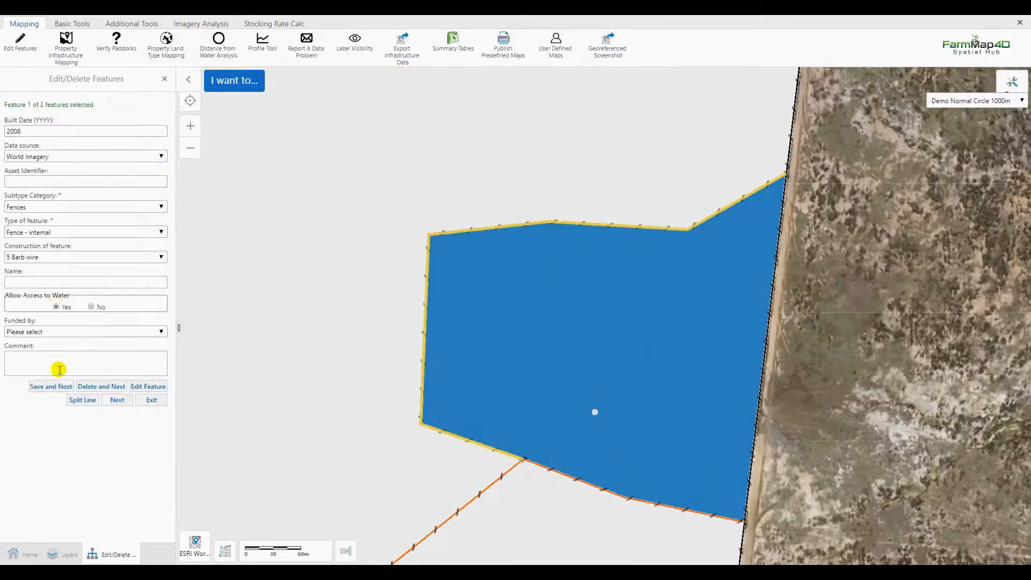
Save both enclosure fences with Allow Access to Water set to Yes and finish the fence editing.
click(56, 388)
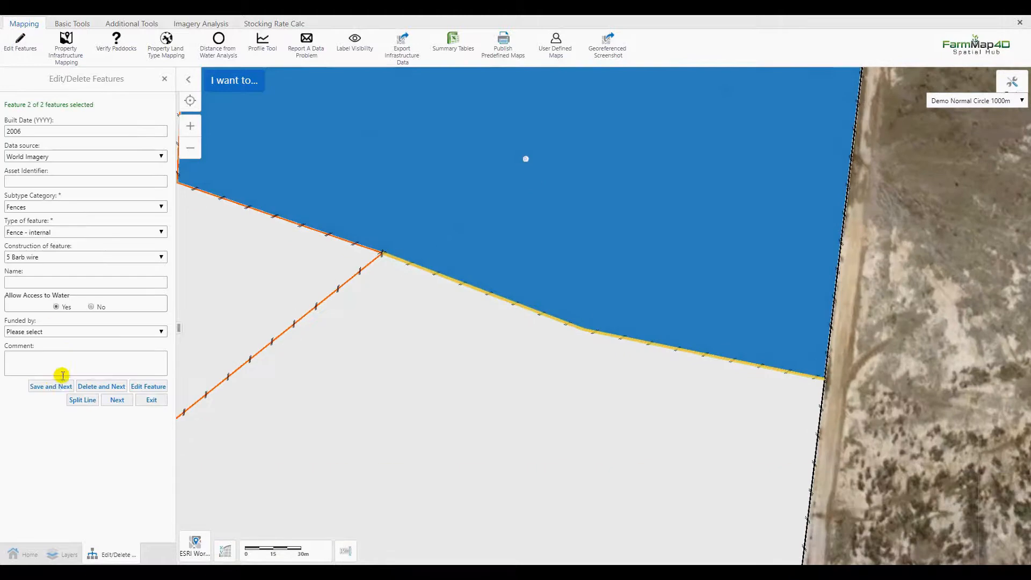
click(61, 390)
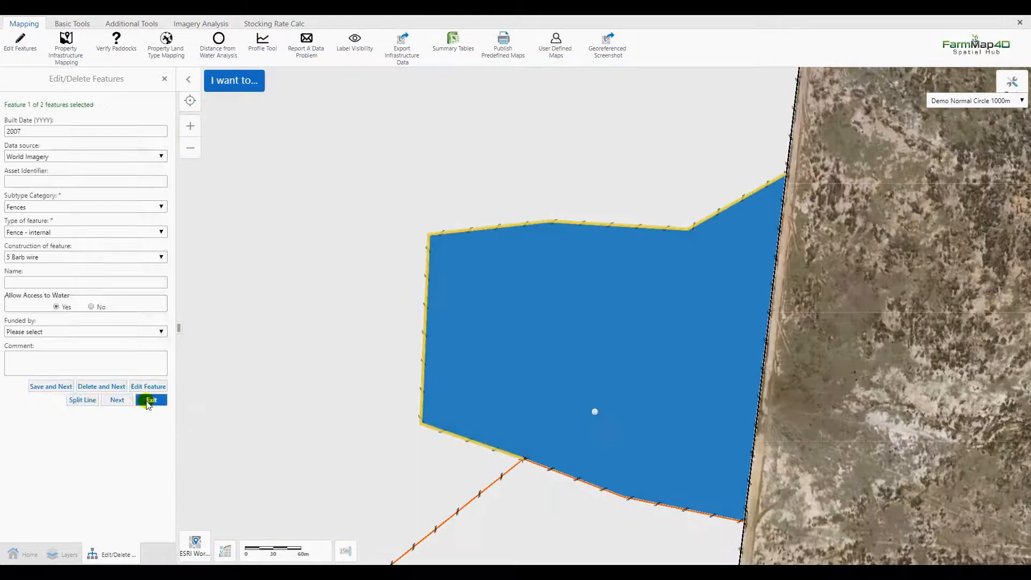
click(149, 401)
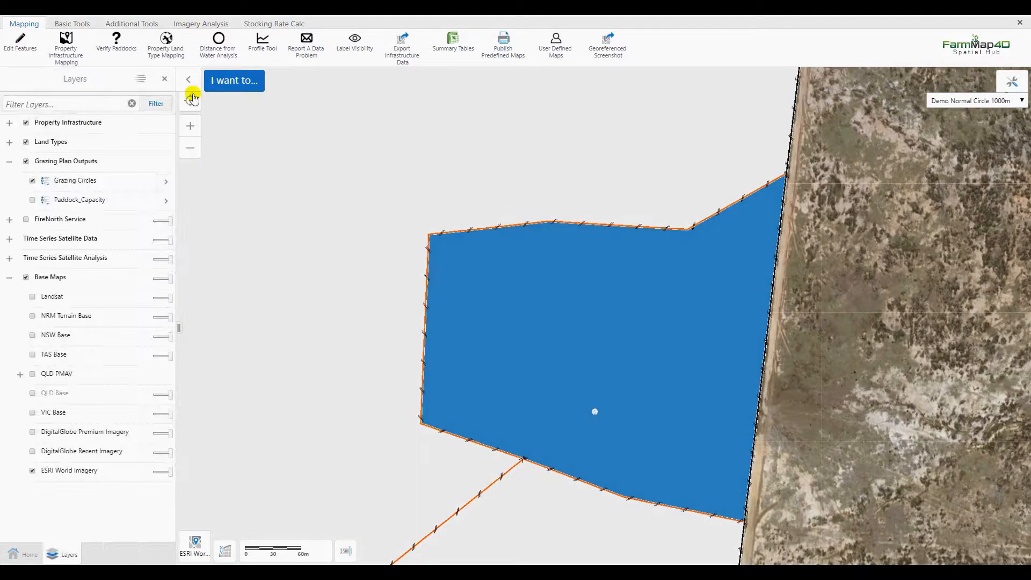
Run the distance from water analysis for all water points with 1000, 2000 and 3000 m buffers, described as "Demo Normal Circle 1000m".
click(219, 43)
click(38, 231)
text(Demo Normal Circle 1000m)
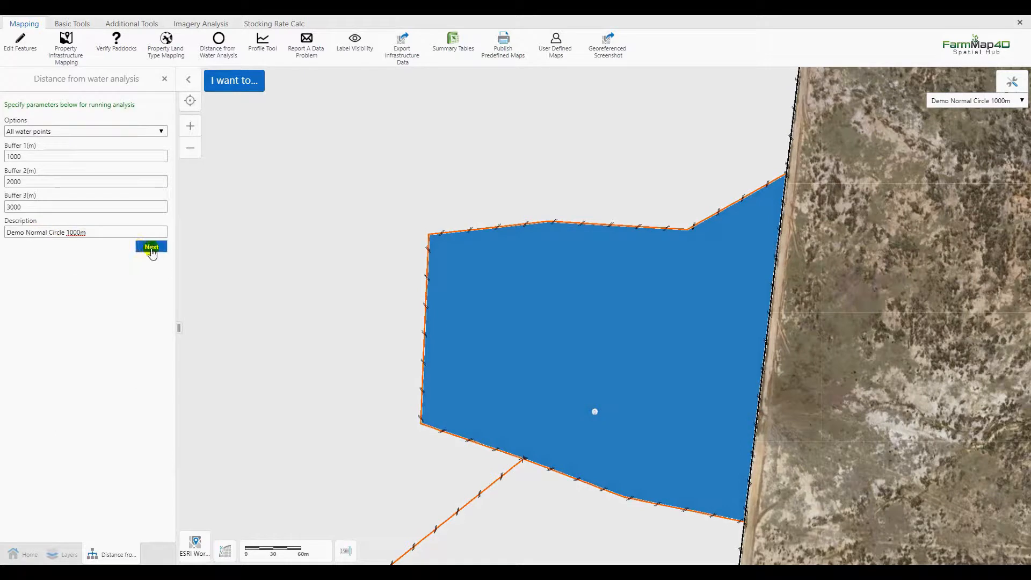
click(152, 248)
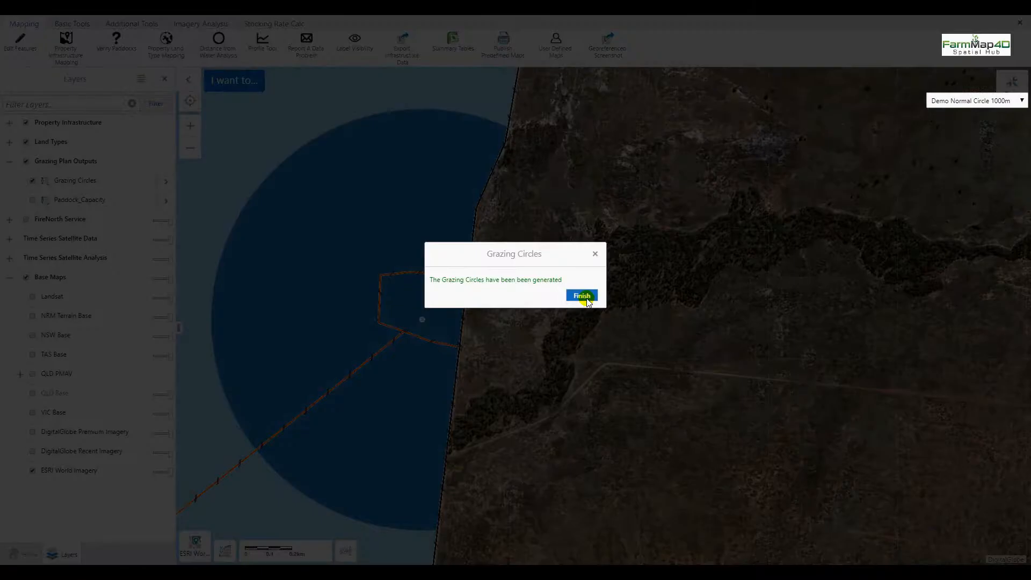
click(581, 296)
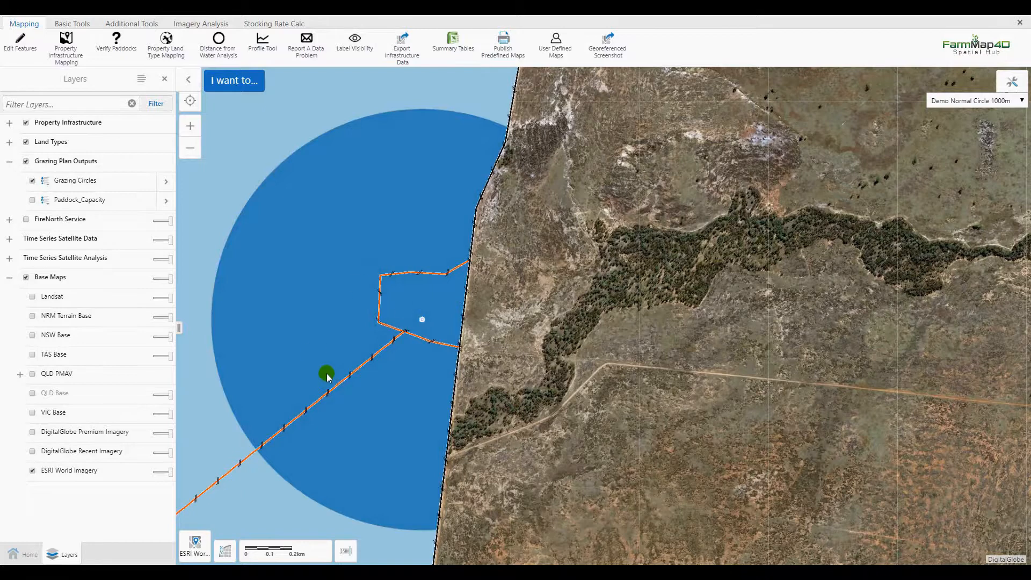
Start another distance from water analysis and select the northern waterhole and the southern dam from the Water points layer for editing.
scroll(309, 341, down, 2)
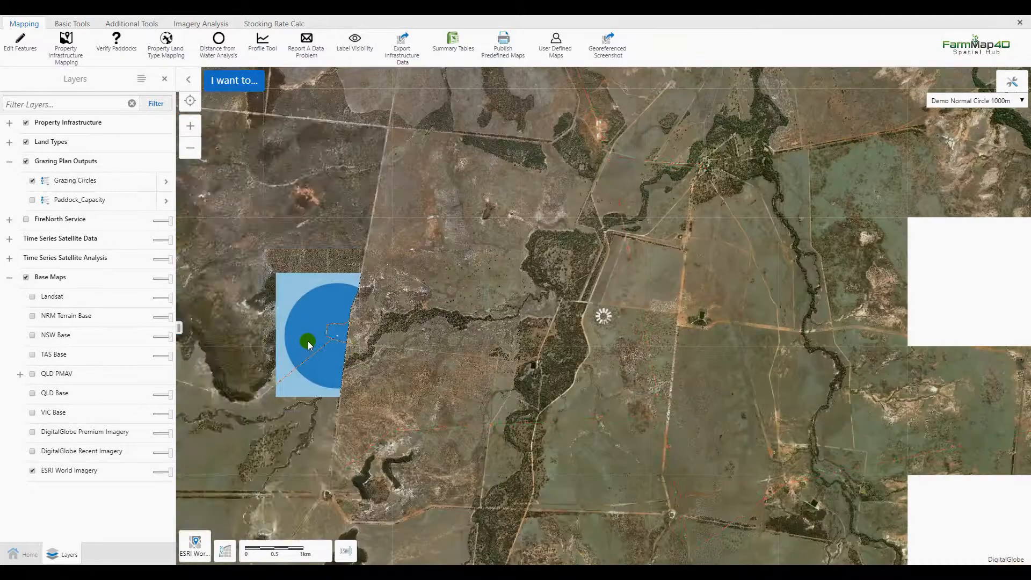
drag(309, 341, 643, 365)
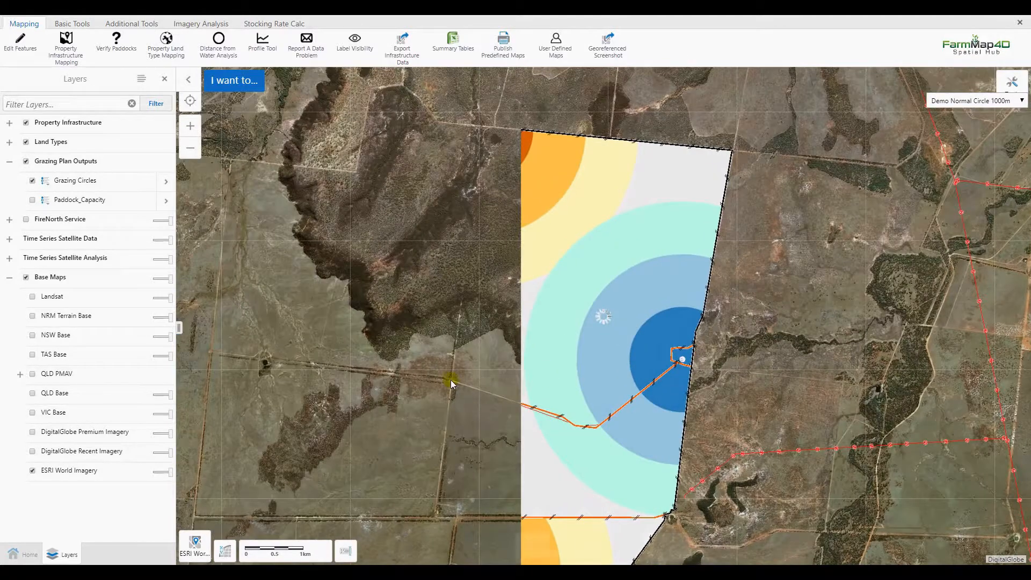
drag(514, 340, 599, 294)
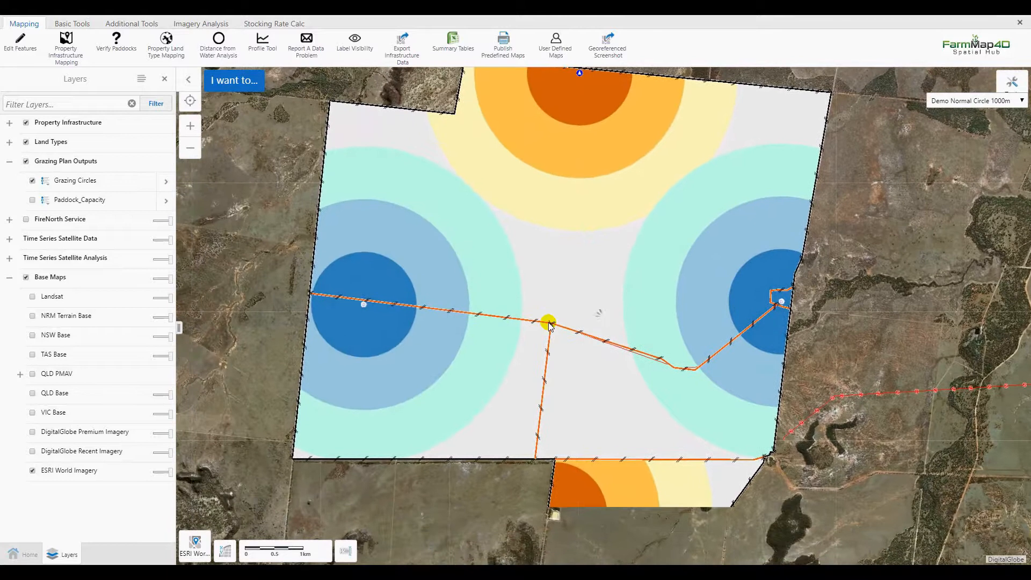
scroll(527, 317, down, 1)
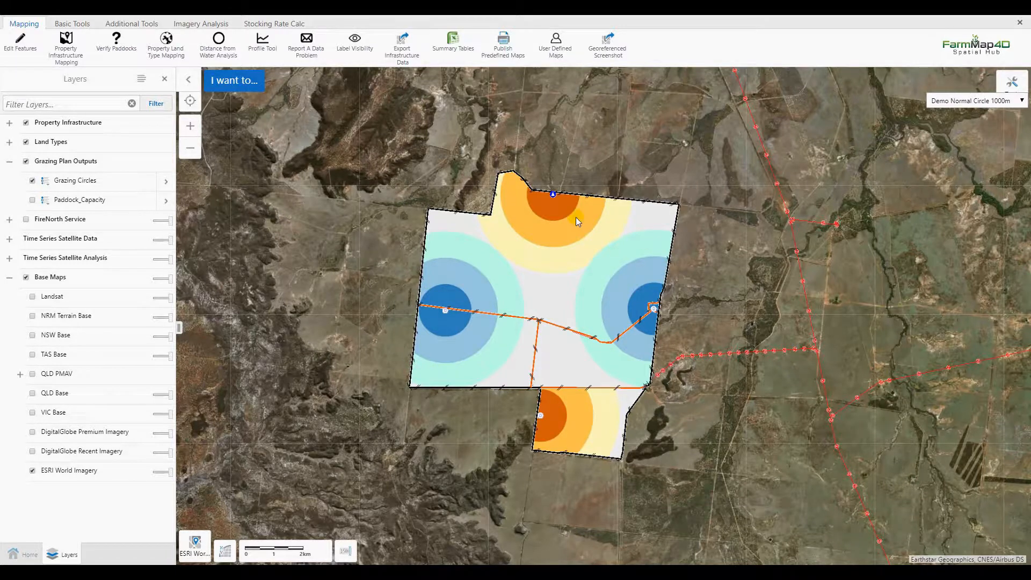
click(218, 43)
click(115, 122)
click(127, 131)
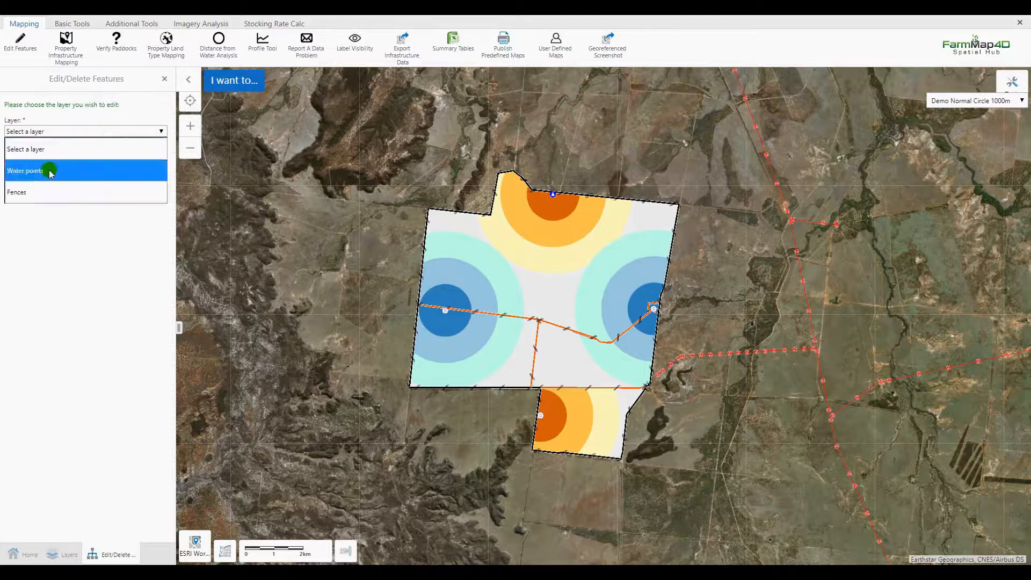
click(50, 170)
click(49, 143)
drag(514, 159, 582, 456)
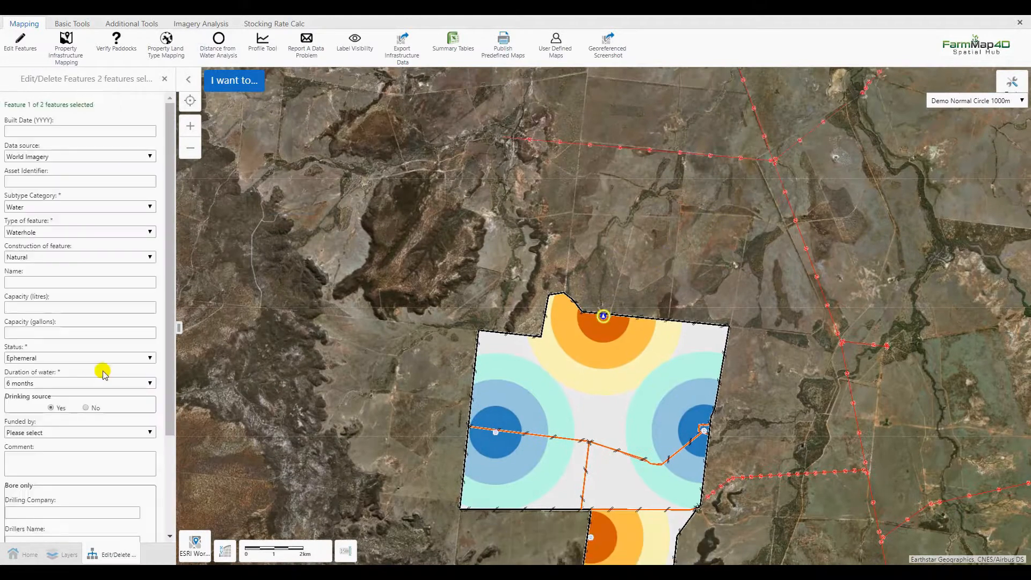
Set Drinking source to No for both the ephemeral waterhole and the ephemeral dam, and save them.
scroll(87, 398, down, 3)
click(59, 425)
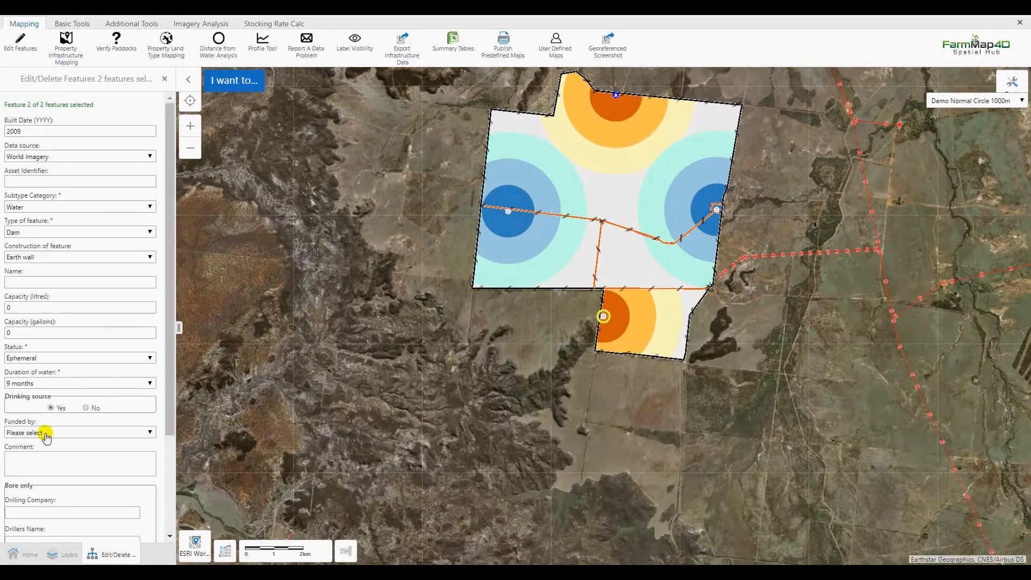
scroll(86, 430, down, 3)
click(41, 517)
scroll(108, 457, down, 2)
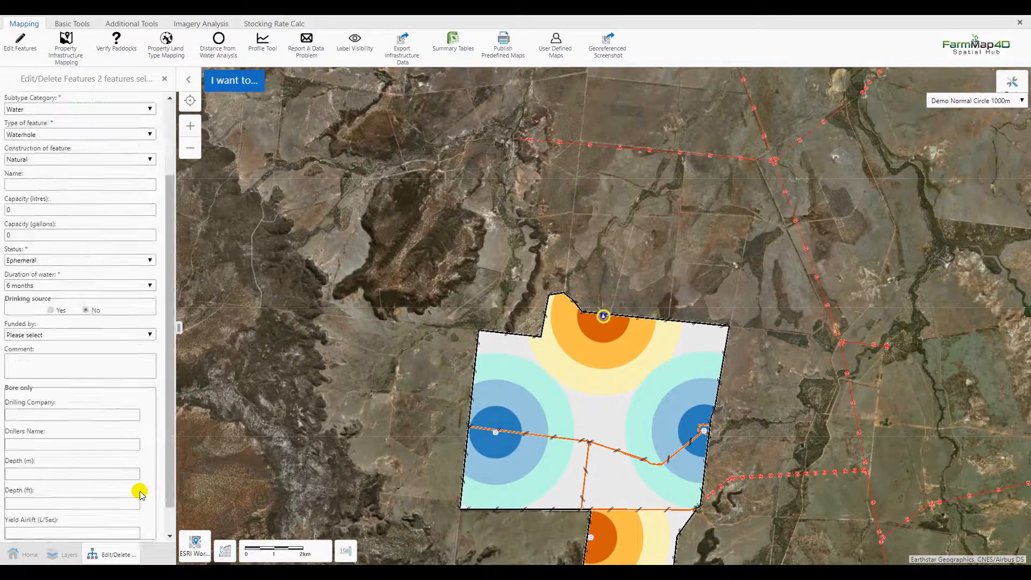
Generate grazing circles for all water points with 1000, 2000 and 3000 m buffers and the description "Demo Permanent Circles 1000m".
click(219, 40)
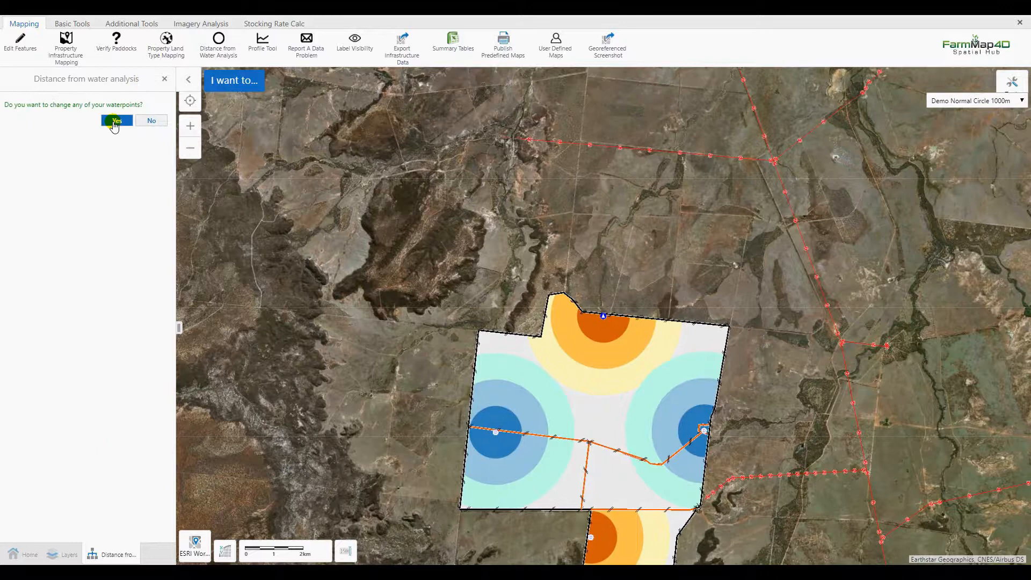
click(151, 120)
click(49, 232)
text(Demo Perm)
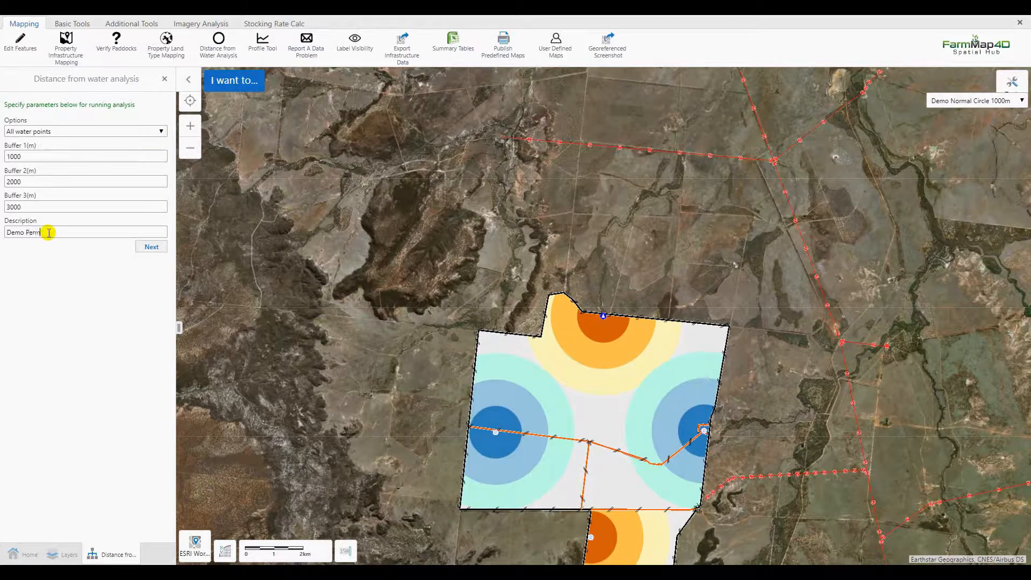
text(anent Circles 1000m)
click(152, 246)
drag(742, 446, 715, 293)
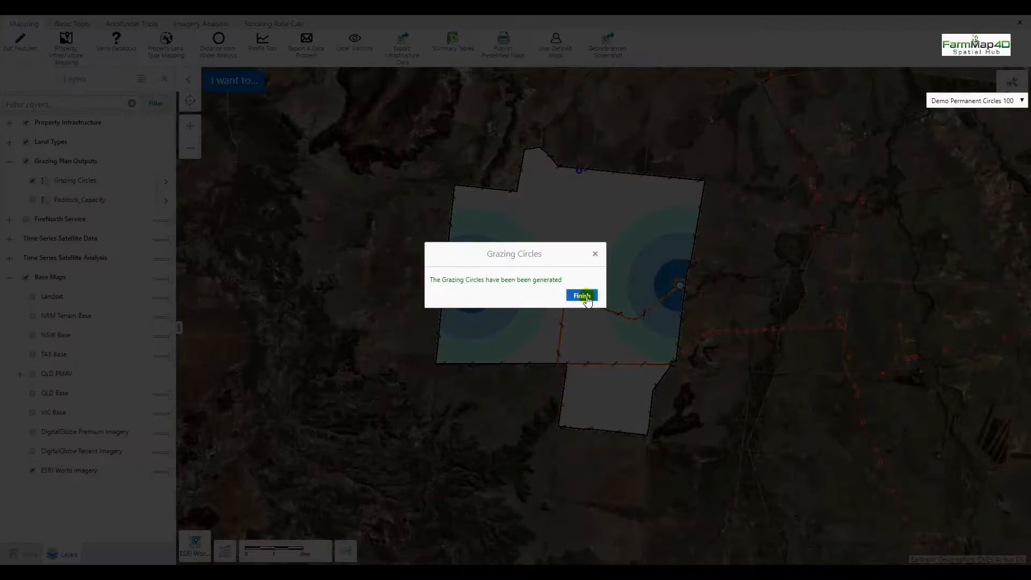
click(583, 292)
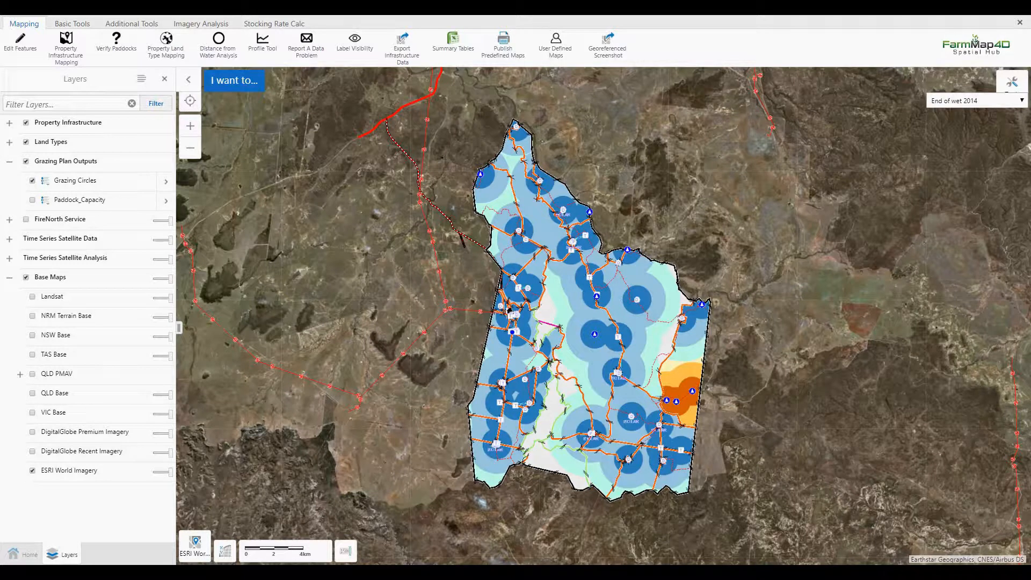
Display the property's saved grazing circles in turn for May, June, Aug, Sept, Oct and Nov 2014 to compare water coverage.
click(971, 102)
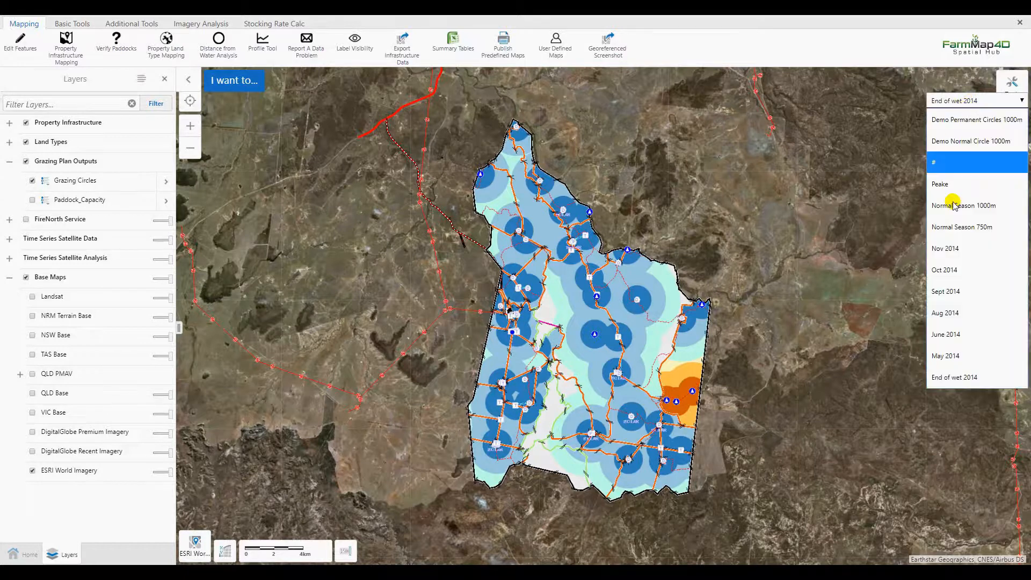
click(945, 323)
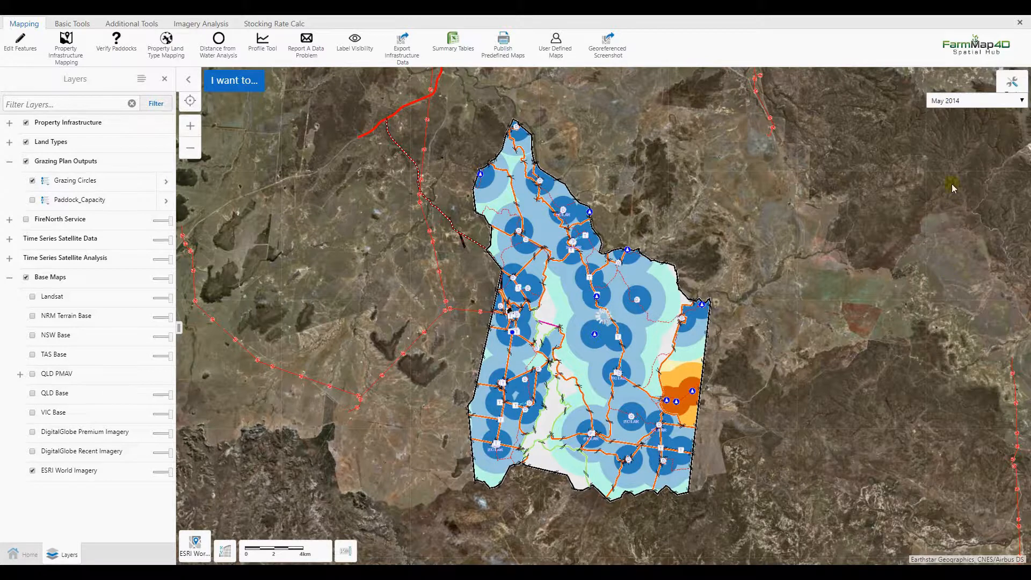
click(971, 103)
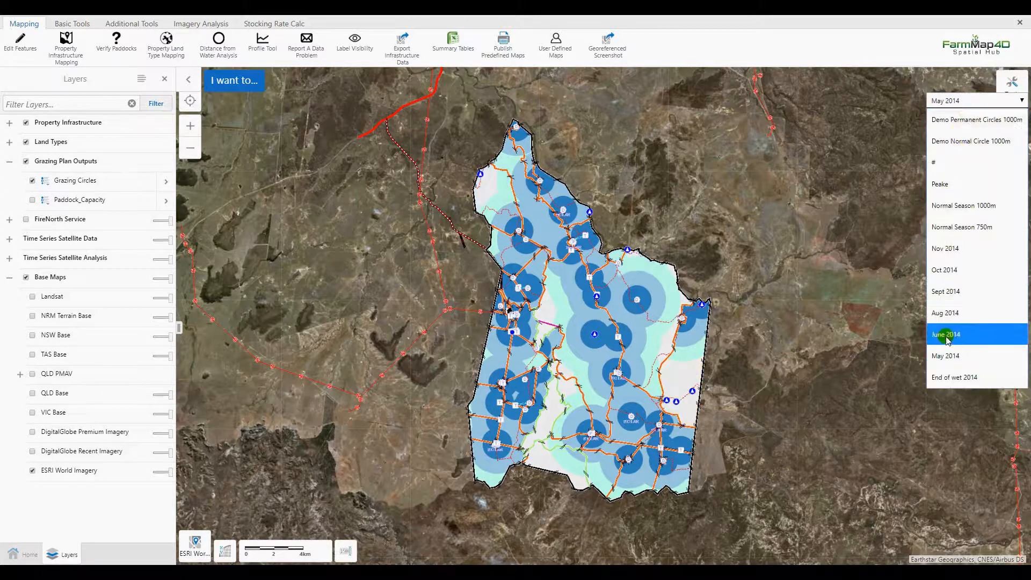
click(946, 290)
click(966, 101)
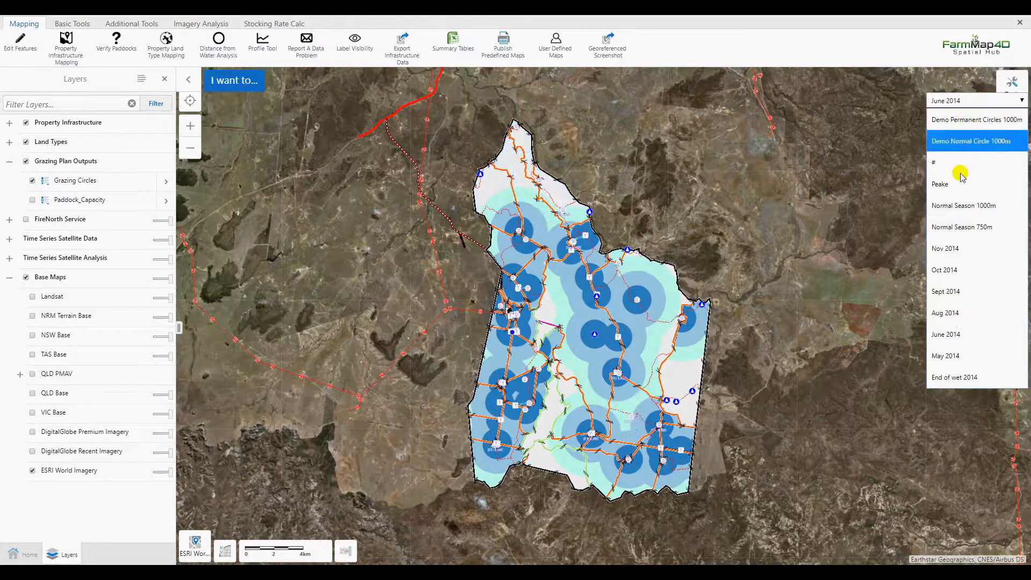
click(945, 306)
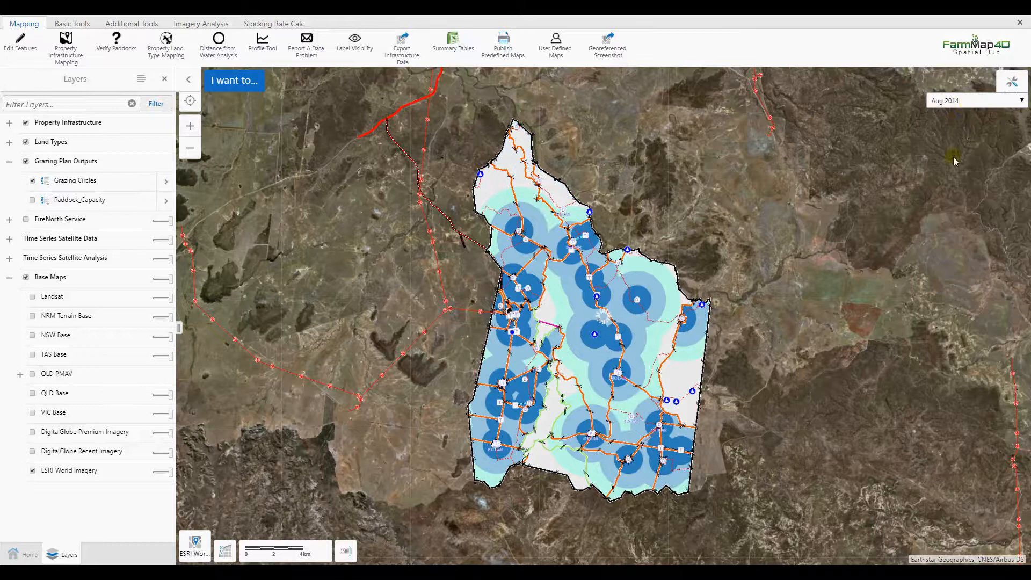
click(967, 106)
click(951, 261)
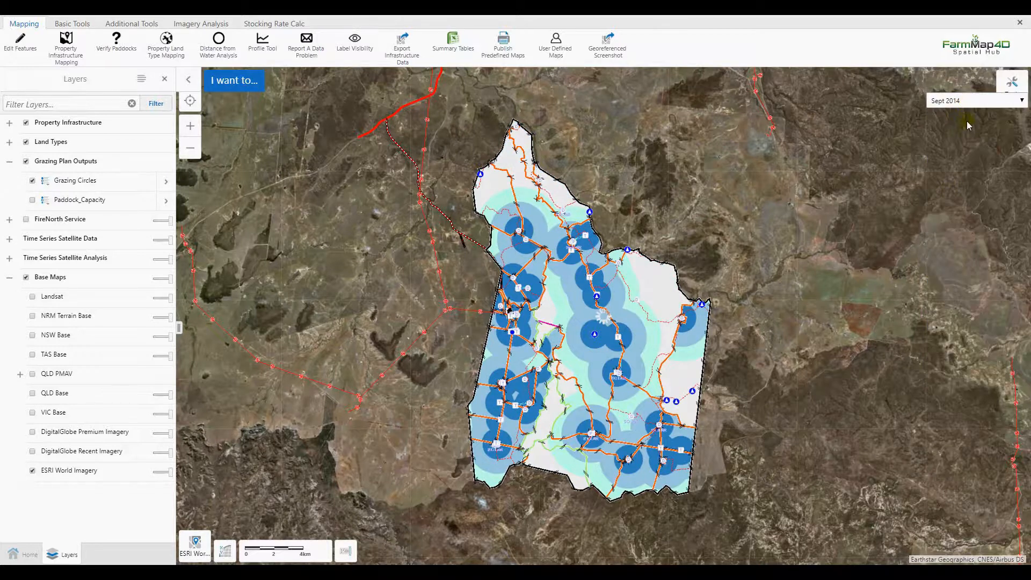
click(967, 102)
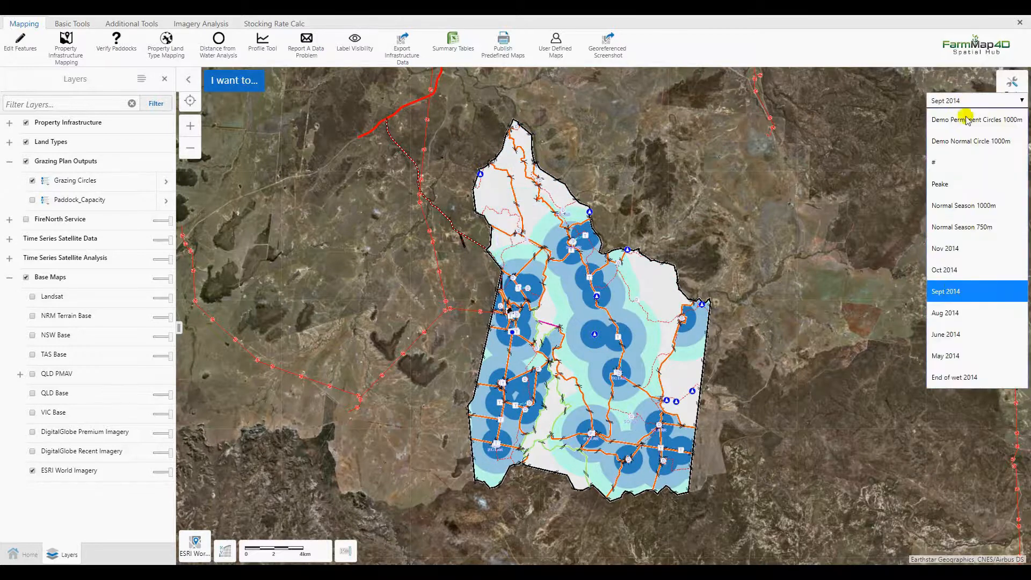
click(945, 282)
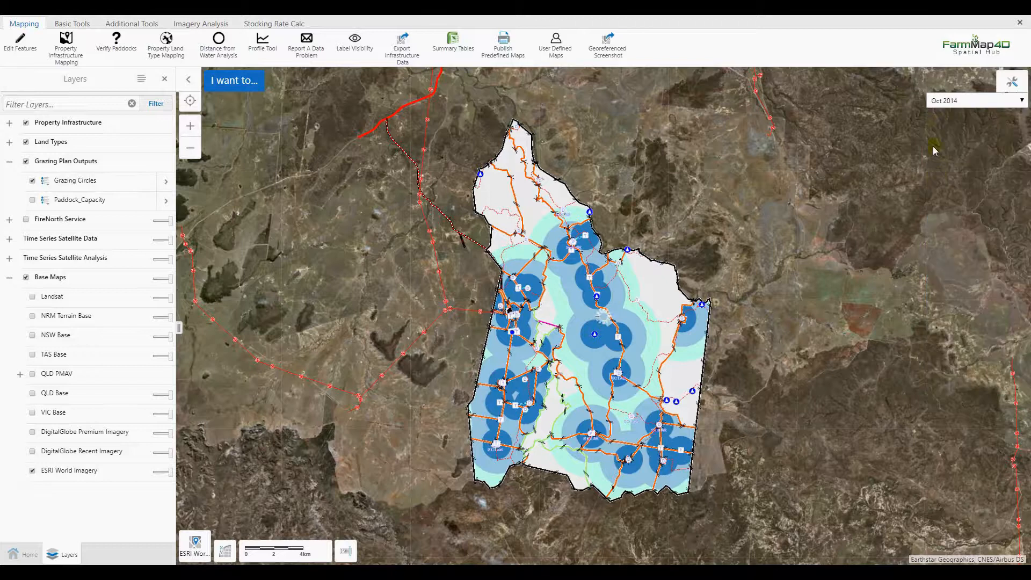
click(957, 107)
click(954, 241)
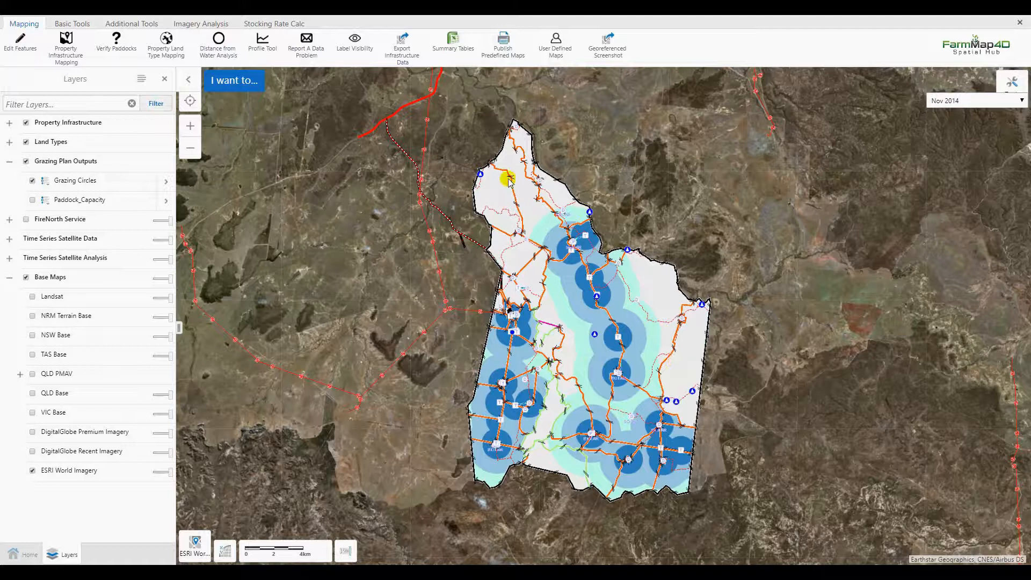
Generate and download the Paddock by grazing circle summary table for the Normal Season 1000m grazing circles.
click(463, 48)
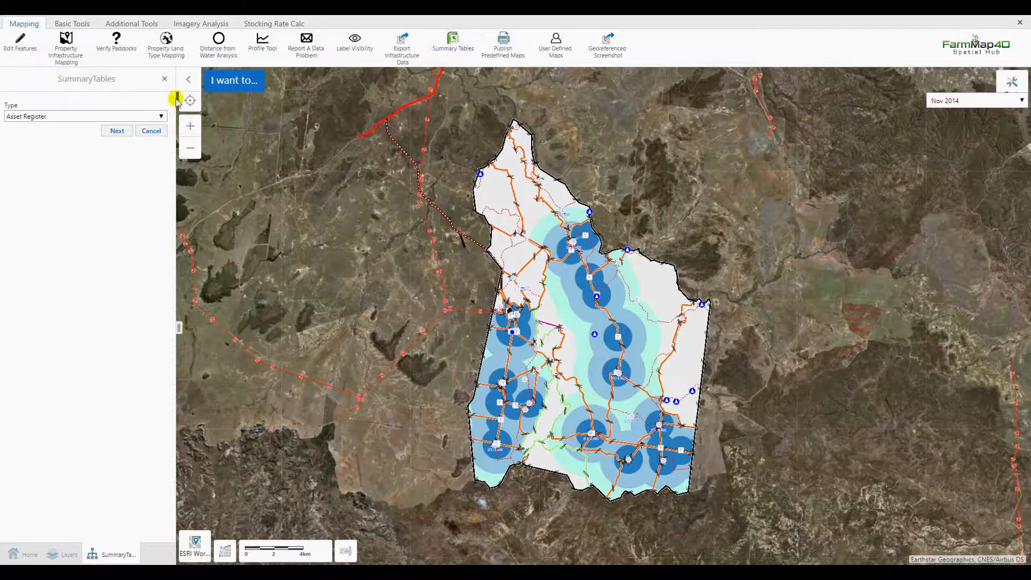
click(156, 116)
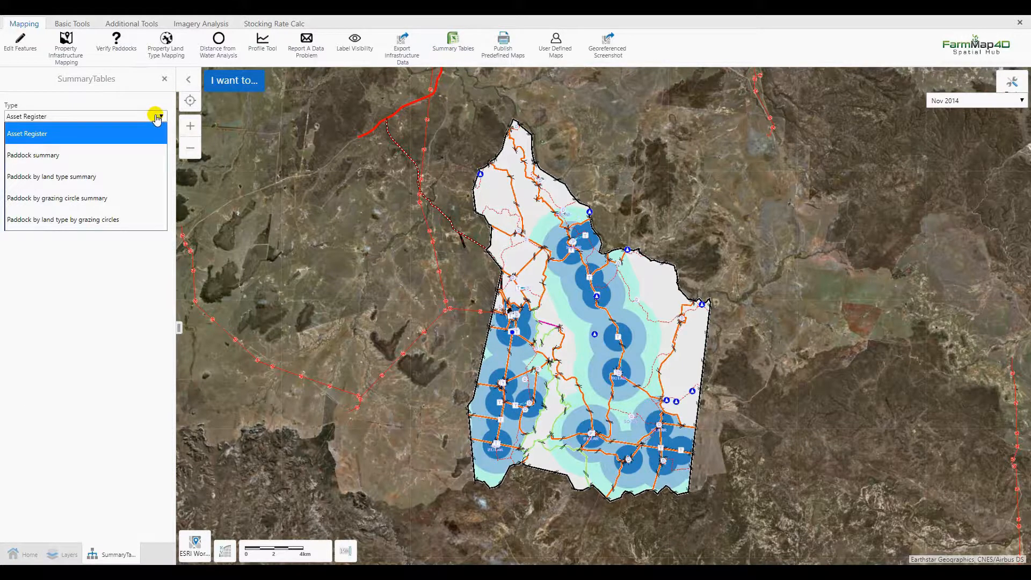
click(76, 198)
click(117, 132)
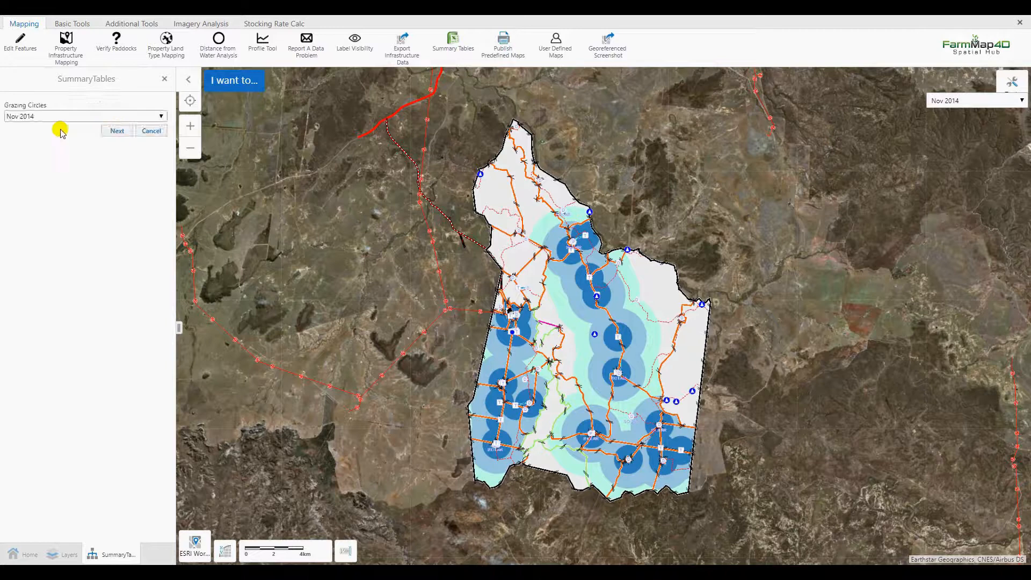
click(131, 117)
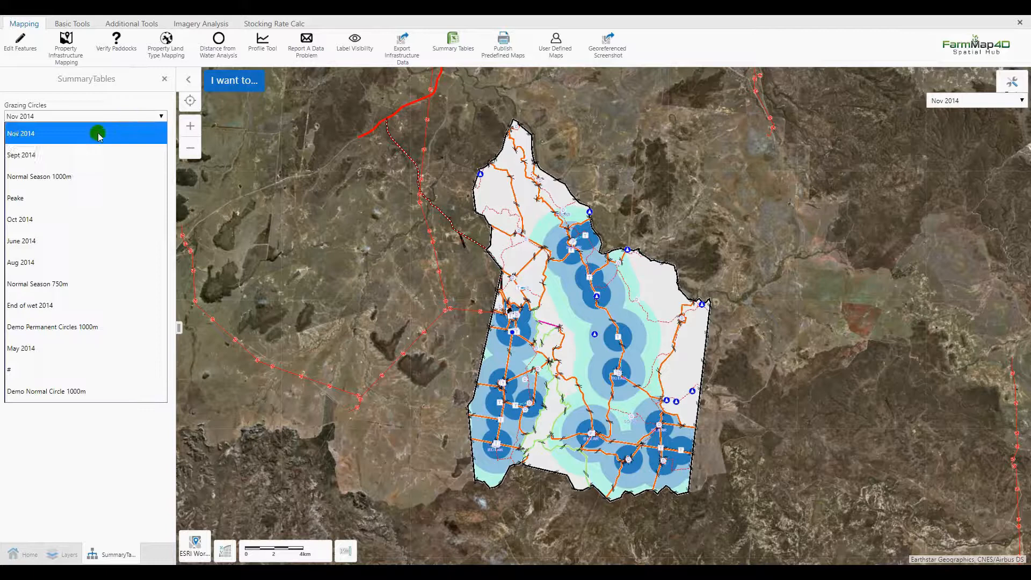
click(68, 172)
click(117, 132)
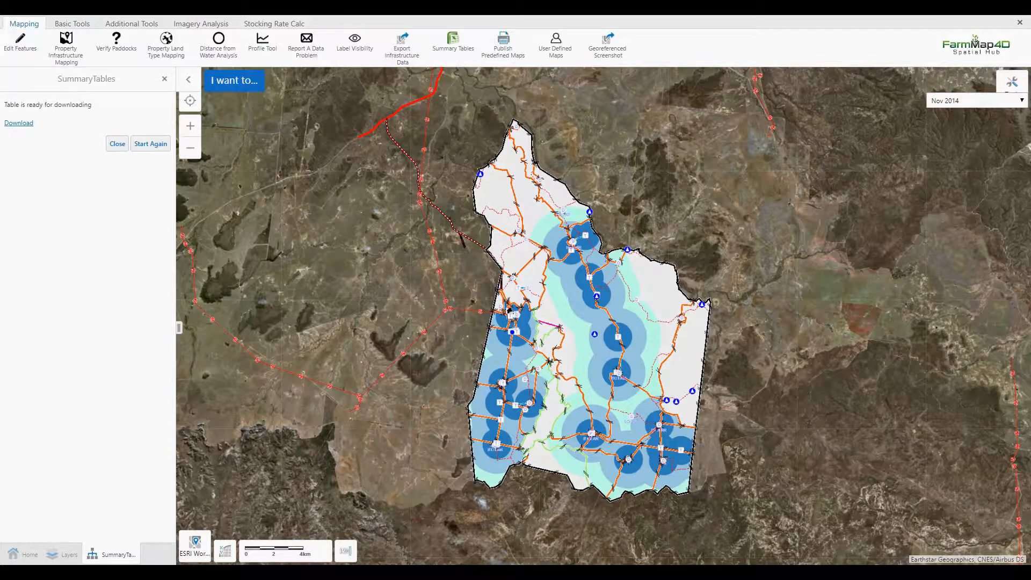
click(20, 122)
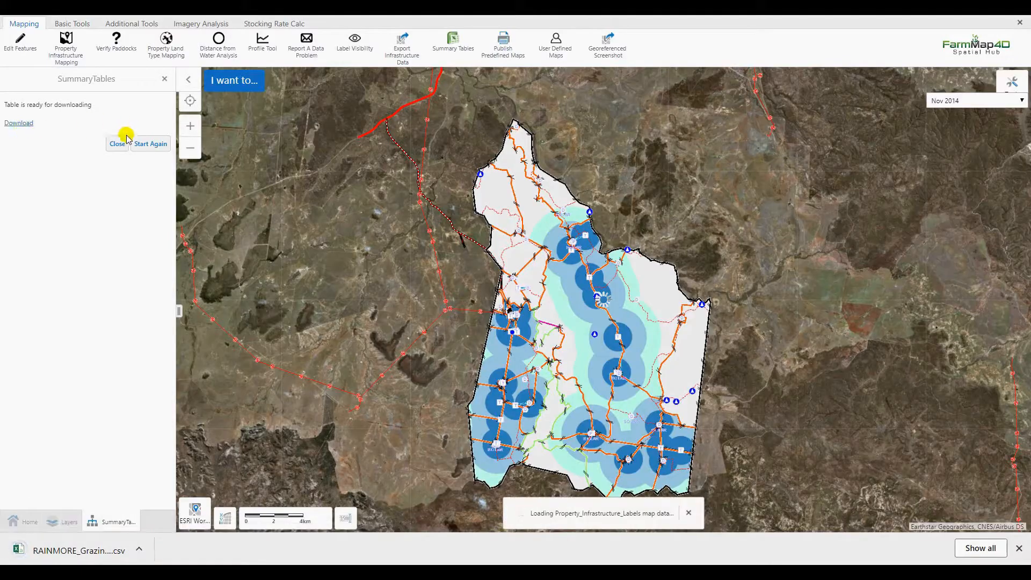
Open the downloaded RAINMORE grazing circles paddock CSV in Excel and fit all column widths to their contents.
click(72, 550)
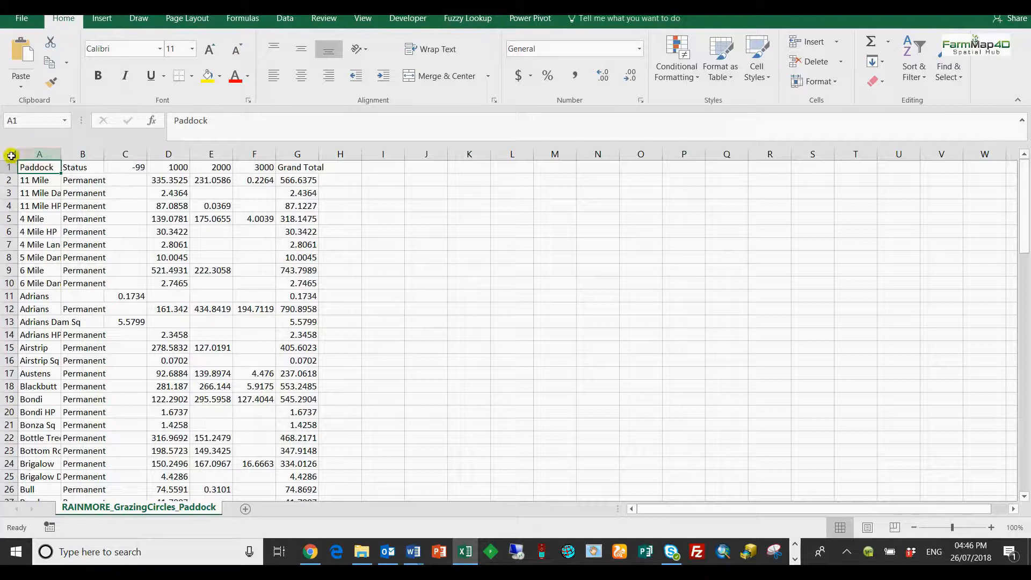
click(12, 154)
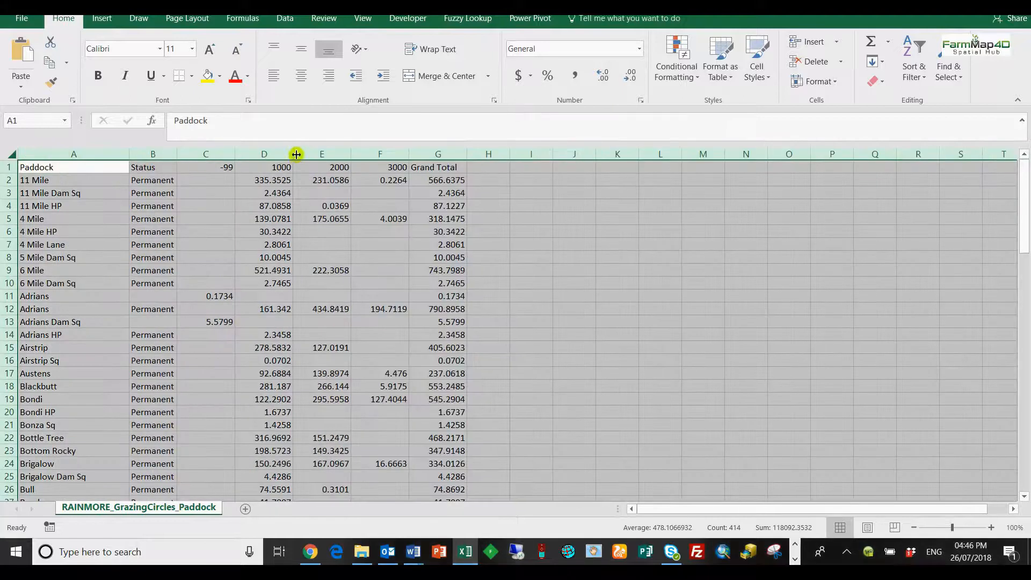
Examine the paddock table's Grand Total row and its 1000, 2000, 3000 and Grand Total columns.
scroll(269, 376, down, 20)
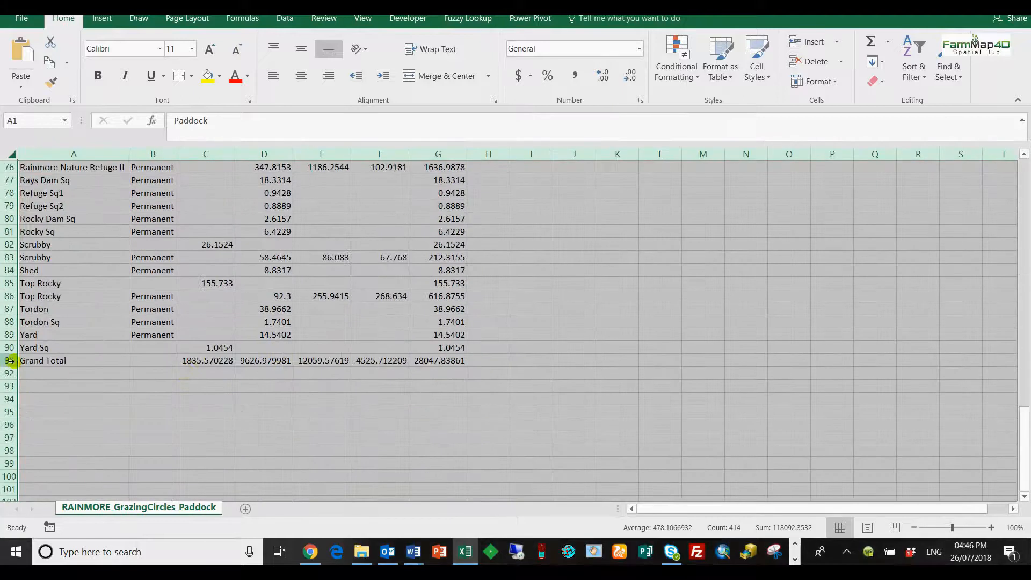
click(9, 361)
scroll(466, 352, up, 3)
scroll(466, 352, up, 20)
click(264, 167)
click(323, 167)
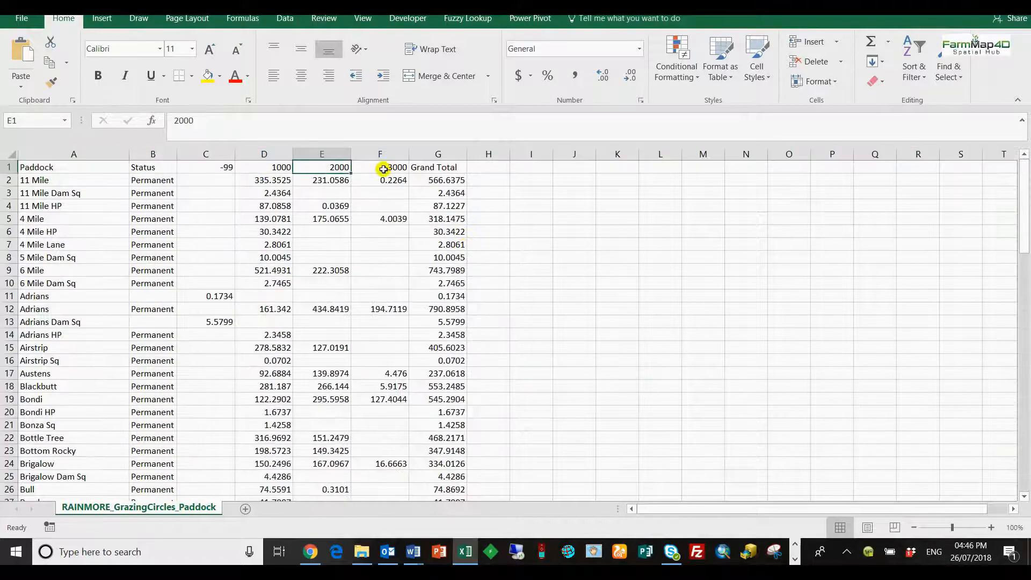
click(382, 167)
click(439, 167)
Close the spreadsheet without saving changes, switch back to FarmMap4D and close the summary tables tool.
key(alt+F4)
click(521, 285)
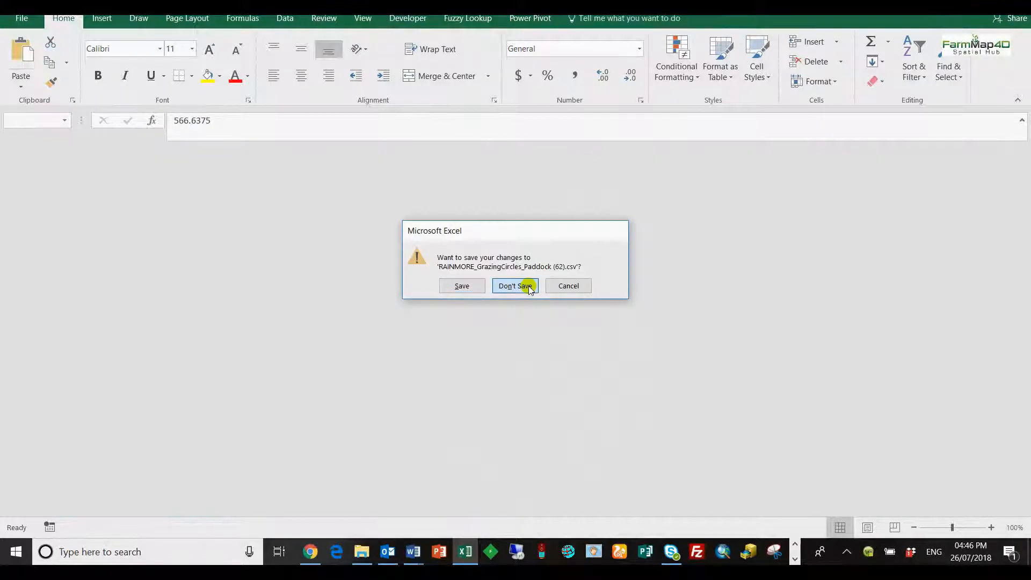
click(116, 143)
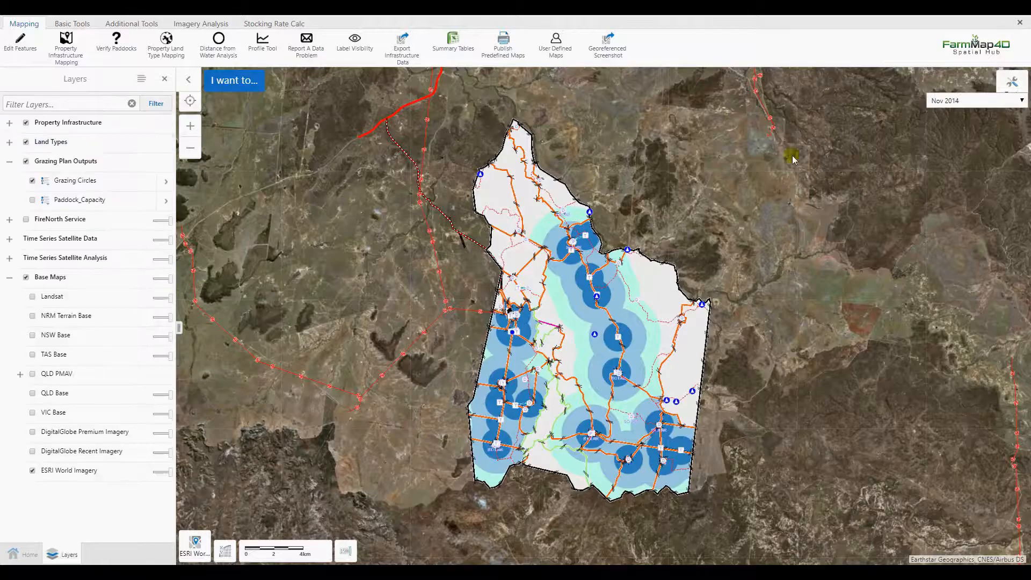